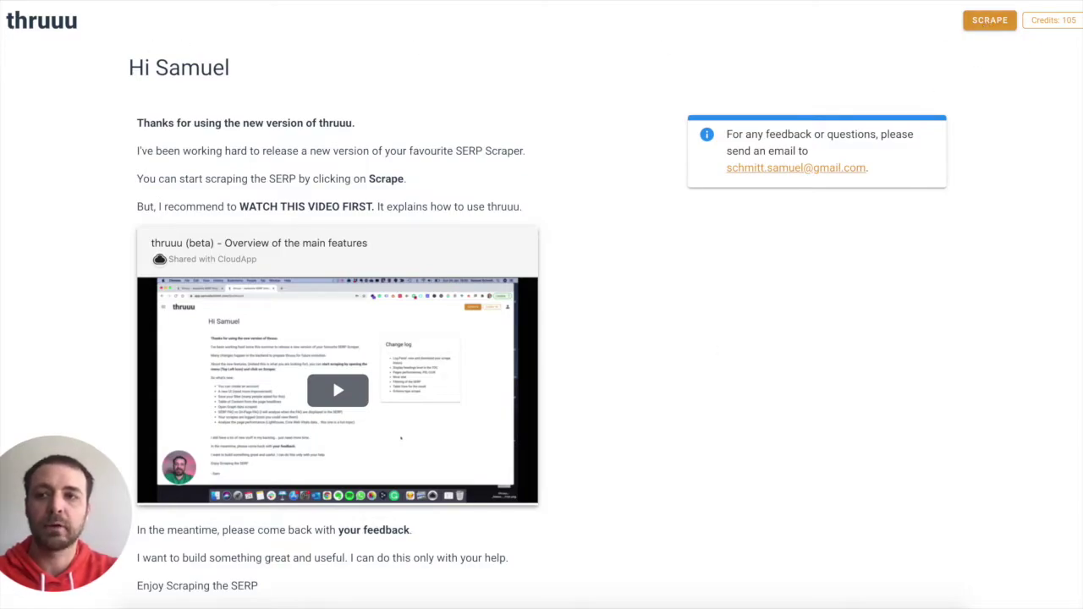
Step: Go to the scraper and reveal the advanced search options below the keyword field
left_click(25, 21)
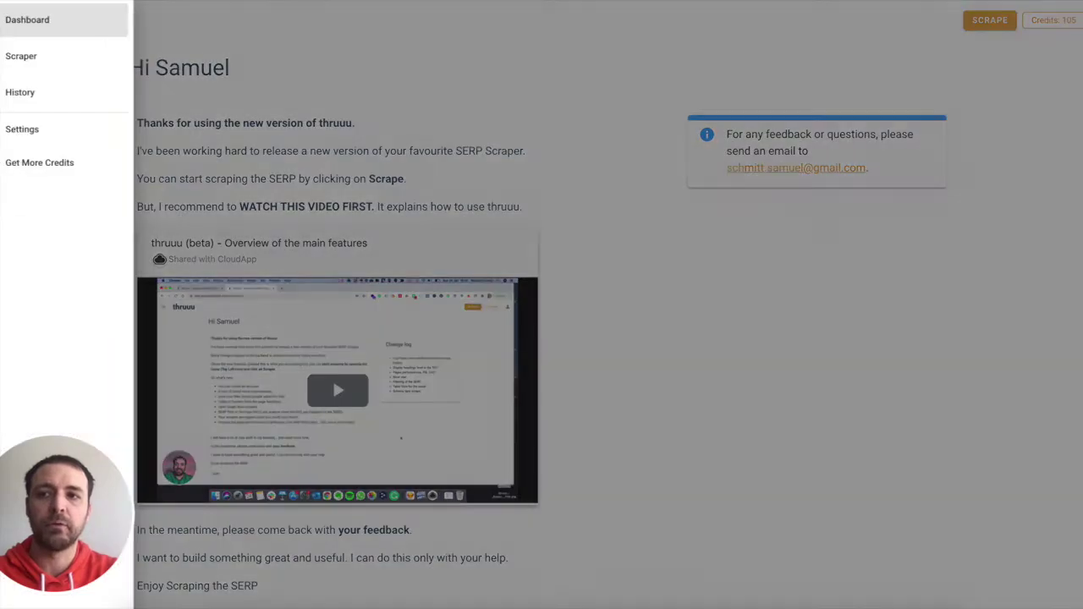
left_click(22, 57)
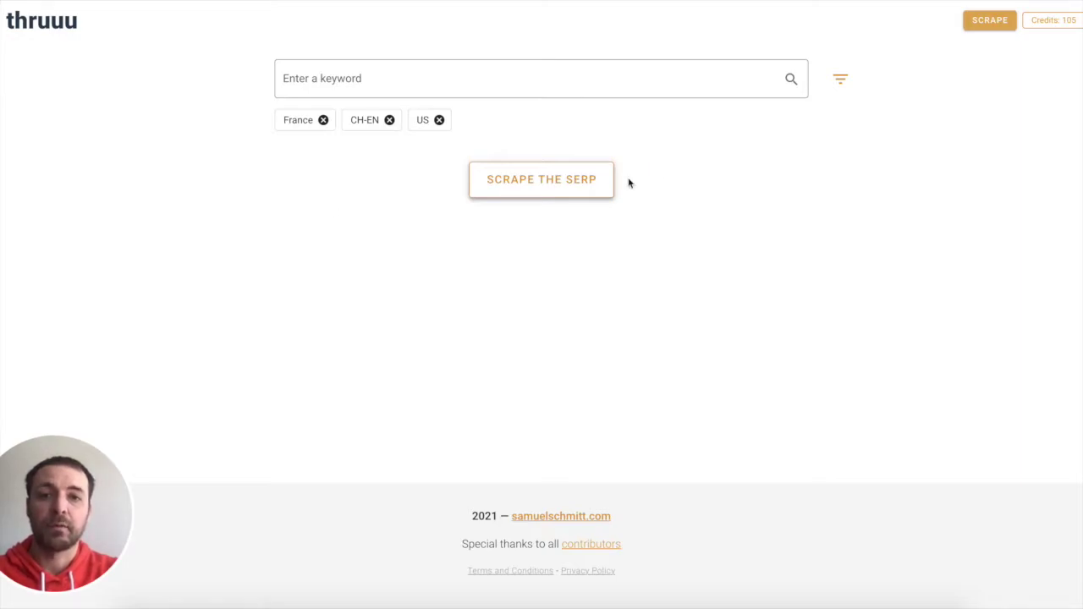
left_click(842, 81)
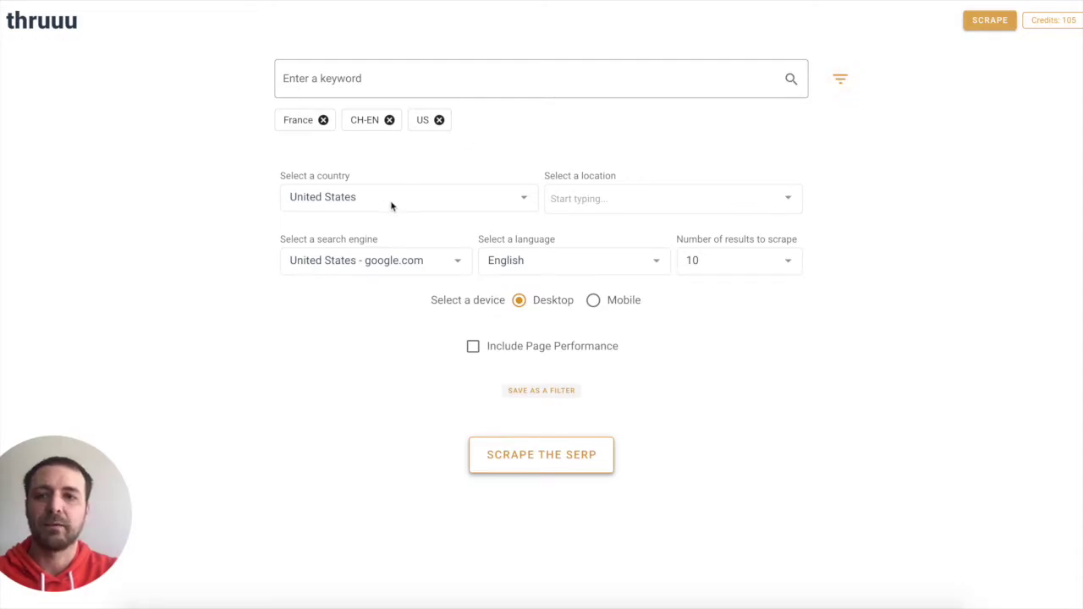
Step: Look through the available search engines and numbers of results to scrape, leaving the device on Desktop
left_click(438, 261)
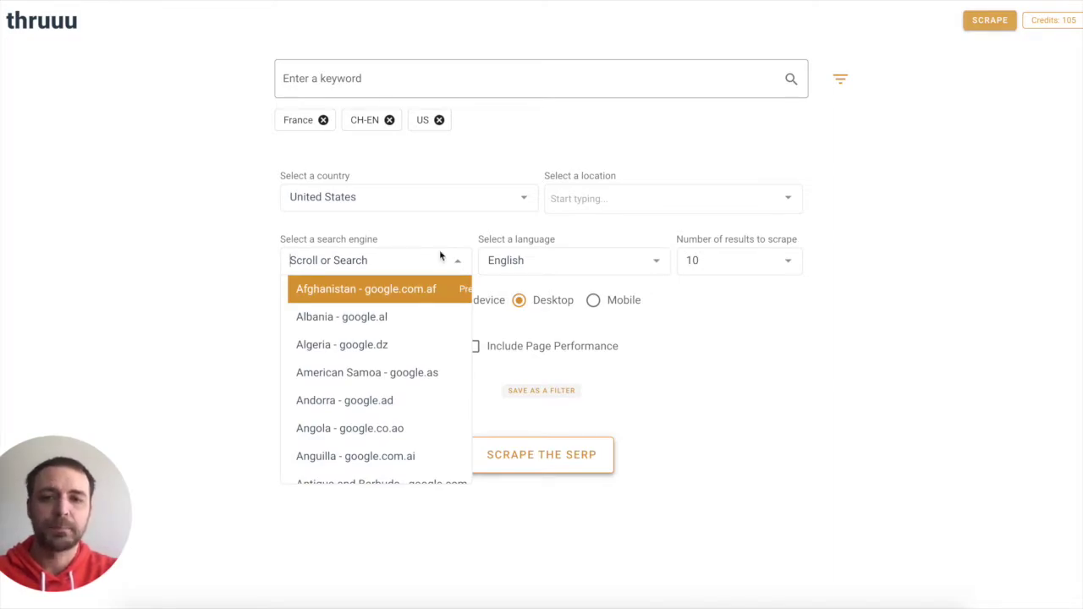
left_click(454, 239)
left_click(744, 264)
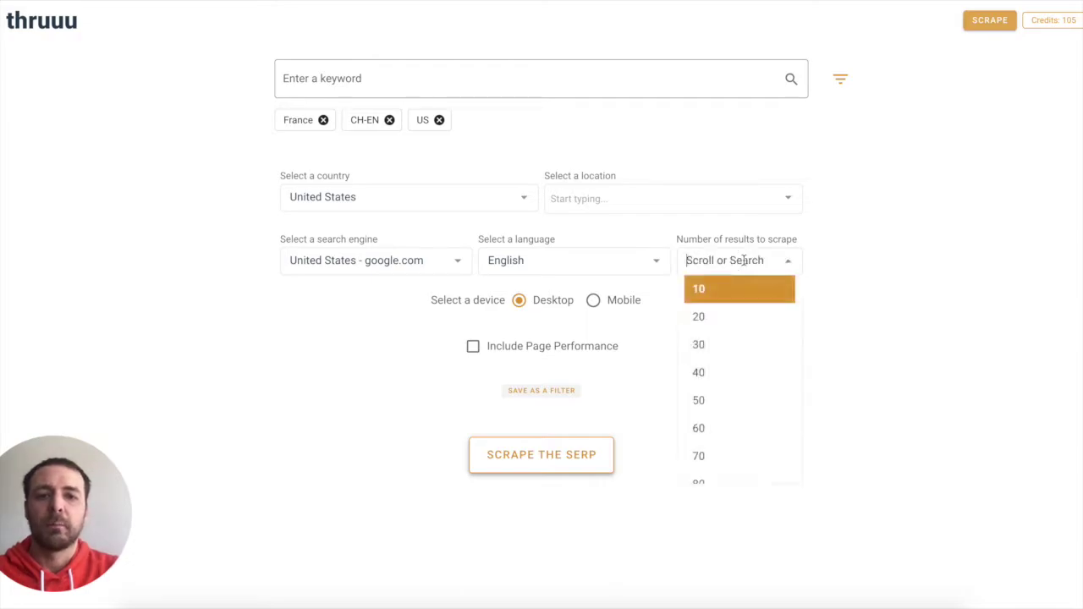
scroll(743, 320, "down", 2)
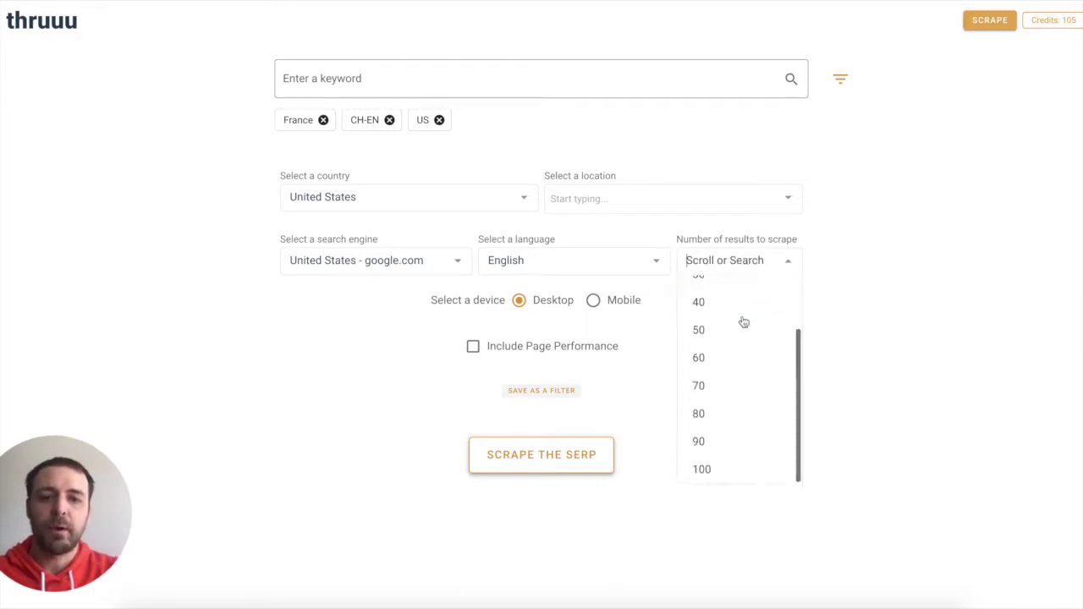
left_click(878, 238)
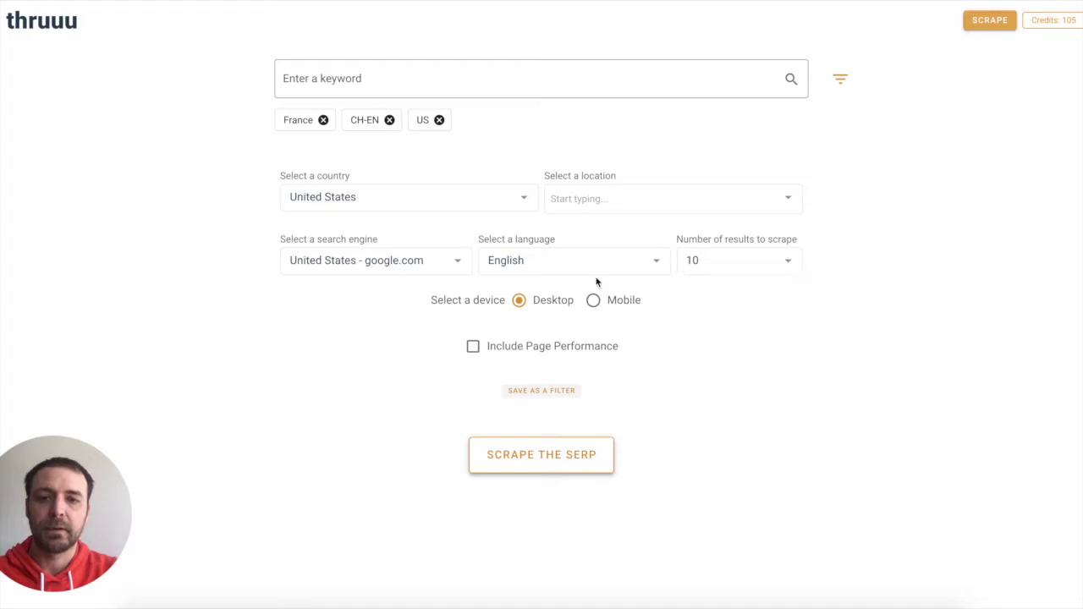
left_click(519, 302)
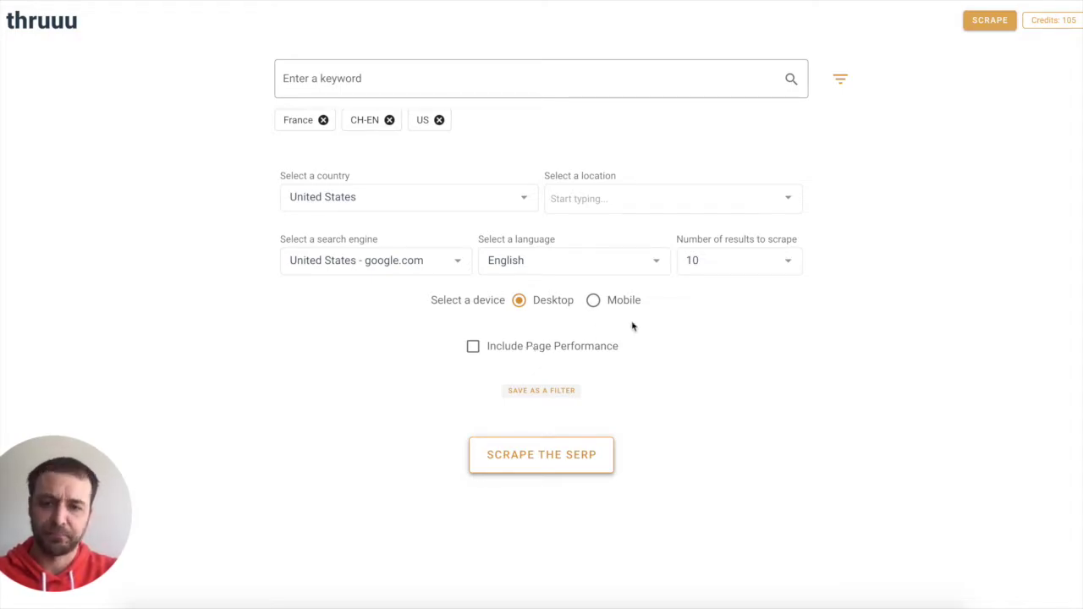
Step: Scrape the SERP for the keyword "thruuu"
left_click(401, 74)
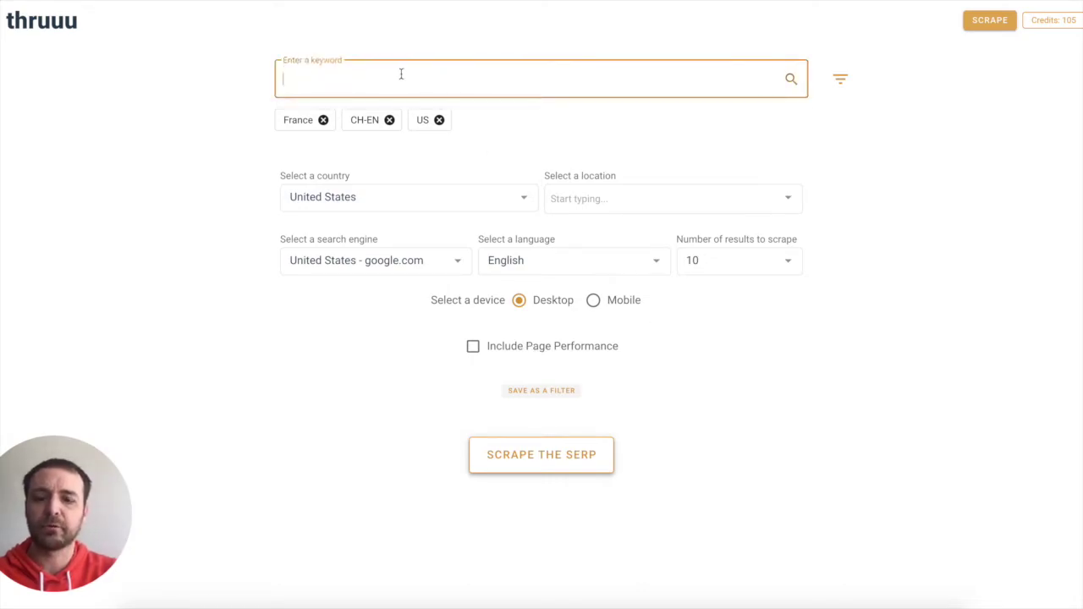
type("thruuu")
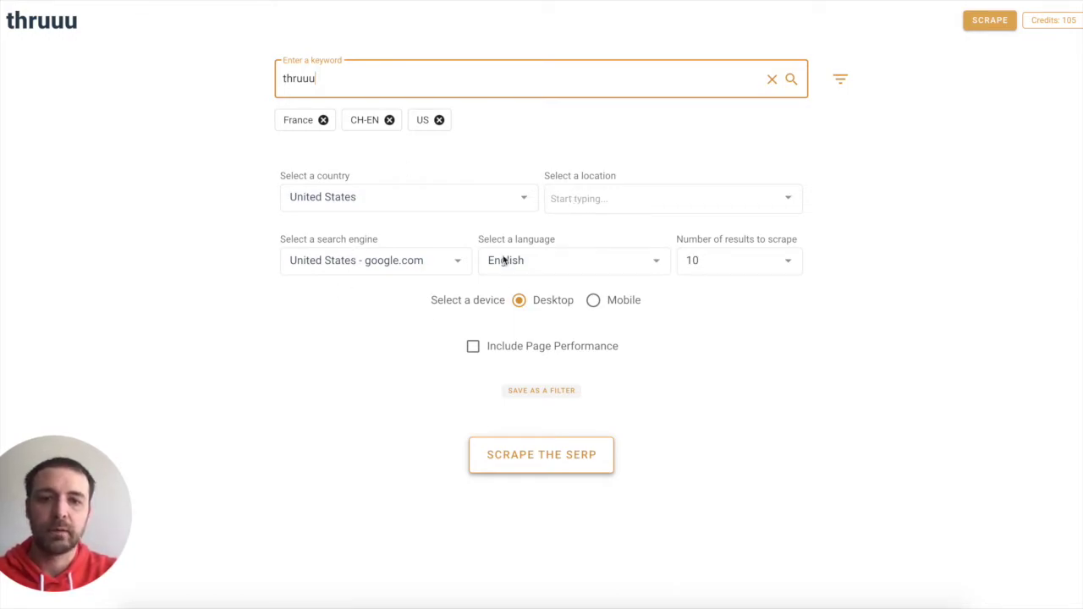
left_click(533, 457)
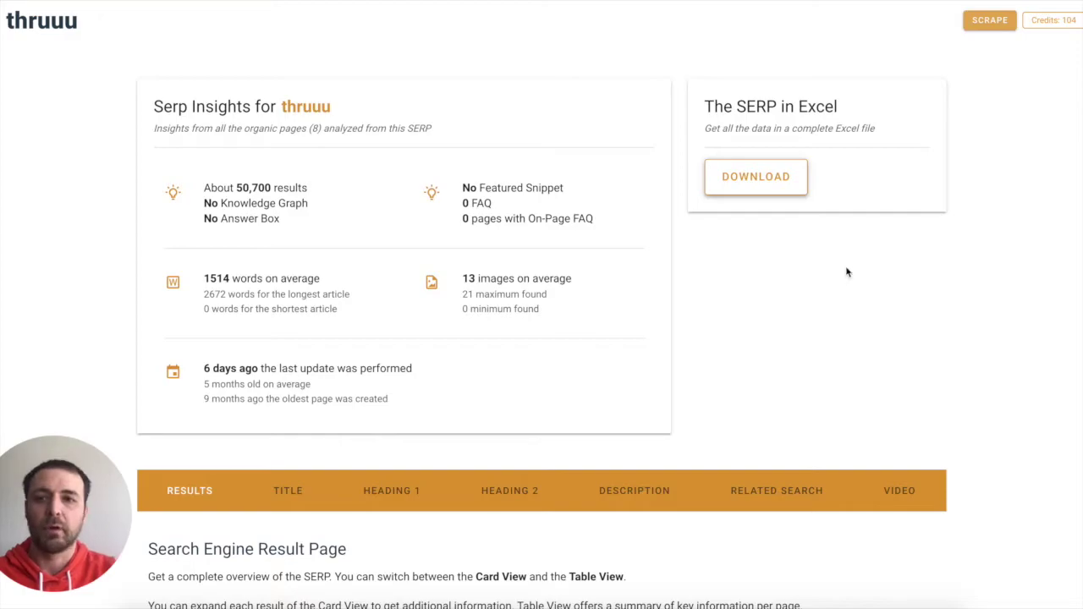
Step: Review the scraped results and the details of the first result, then return to the SERP insights summary
scroll(726, 268, "down", 5)
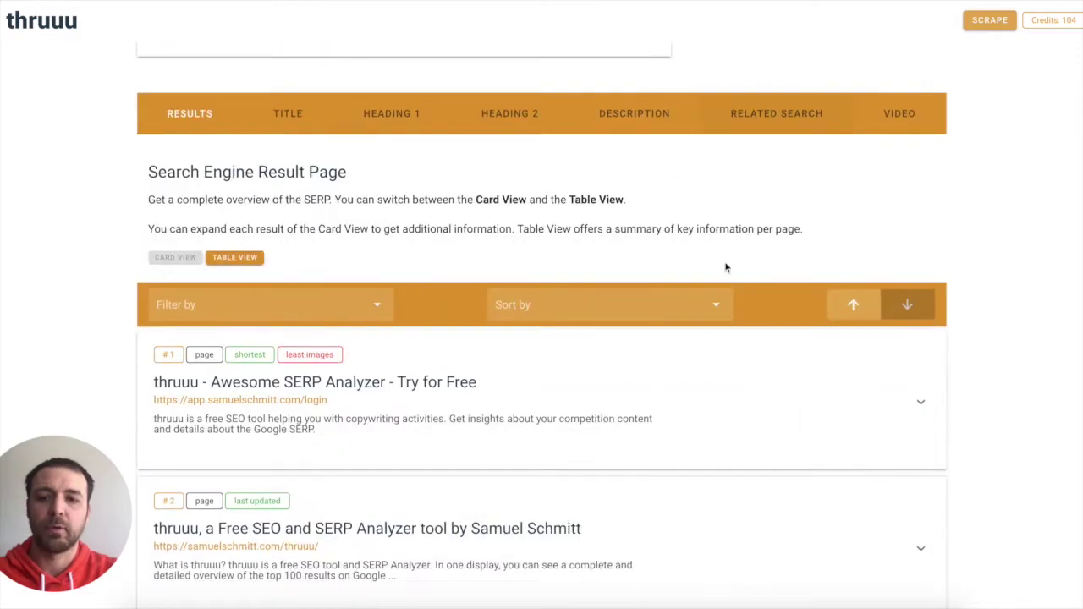
scroll(595, 364, "down", 1)
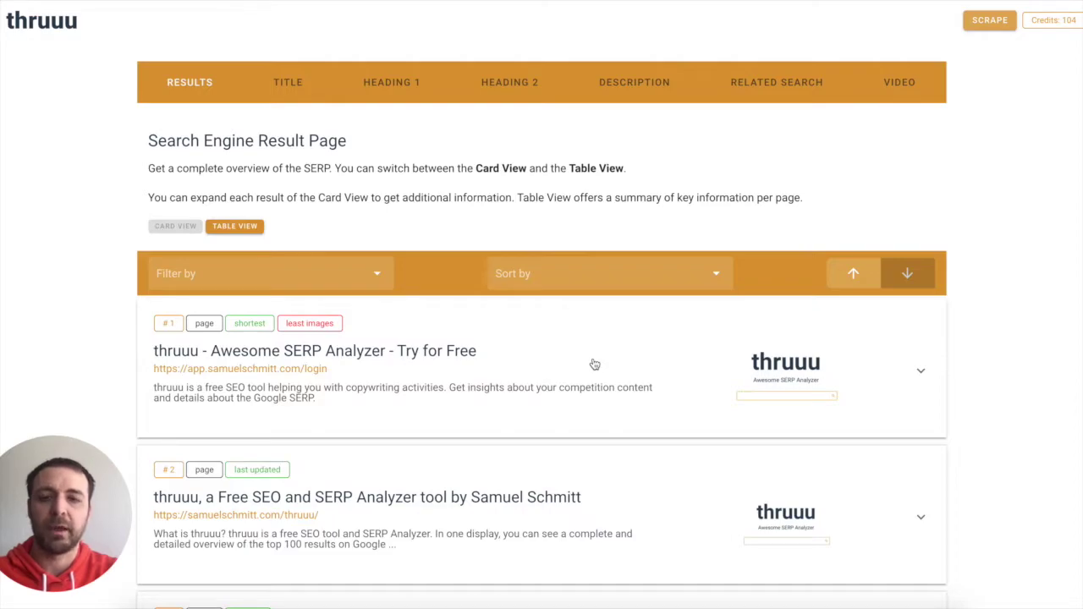
left_click(595, 364)
left_click(595, 364)
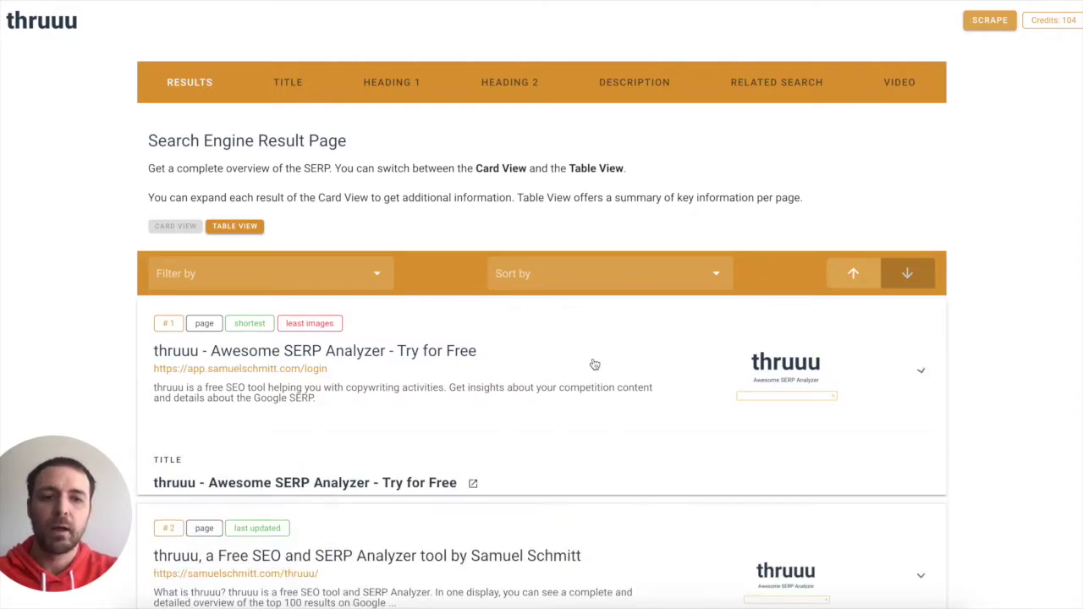
scroll(595, 364, "up", 2)
scroll(595, 364, "up", 3)
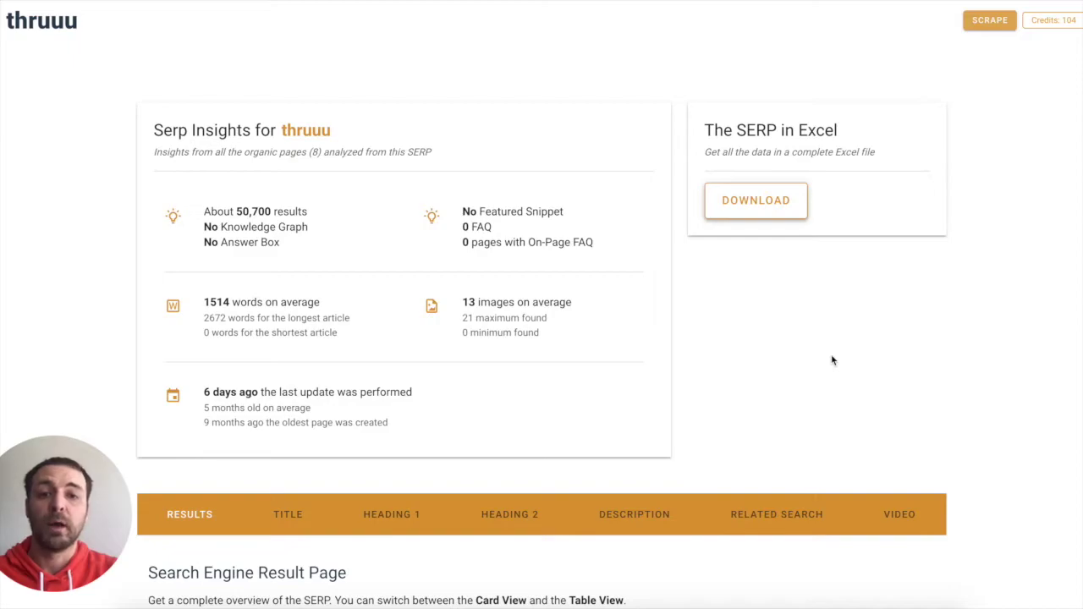
scroll(832, 360, "up", 2)
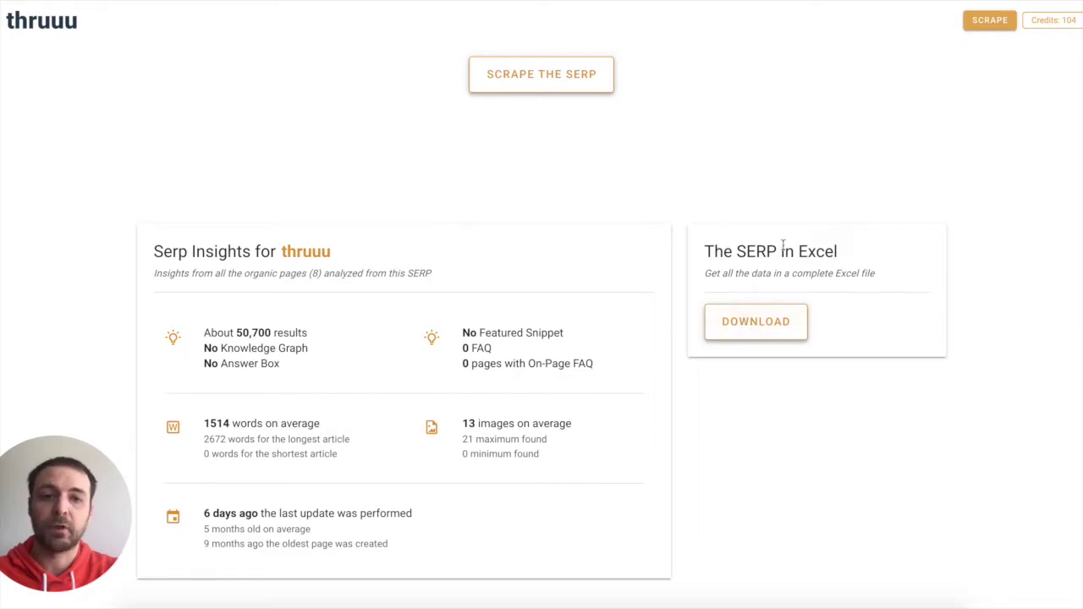
Step: Download the SERP data as an Office Open XML spreadsheet to the Downloads folder and open the file in Excel
left_click(766, 324)
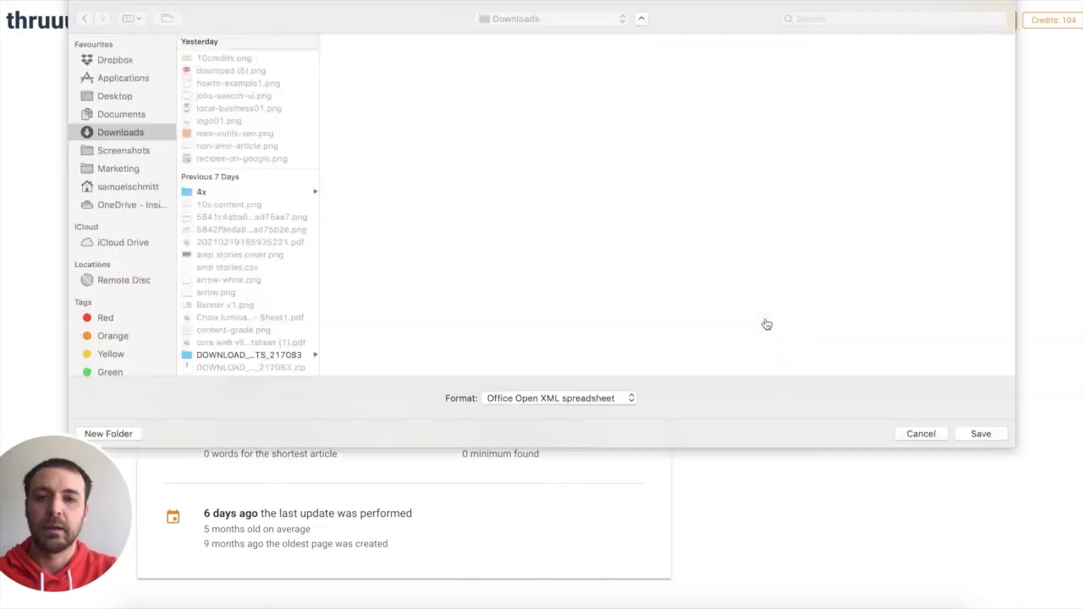
left_click(981, 480)
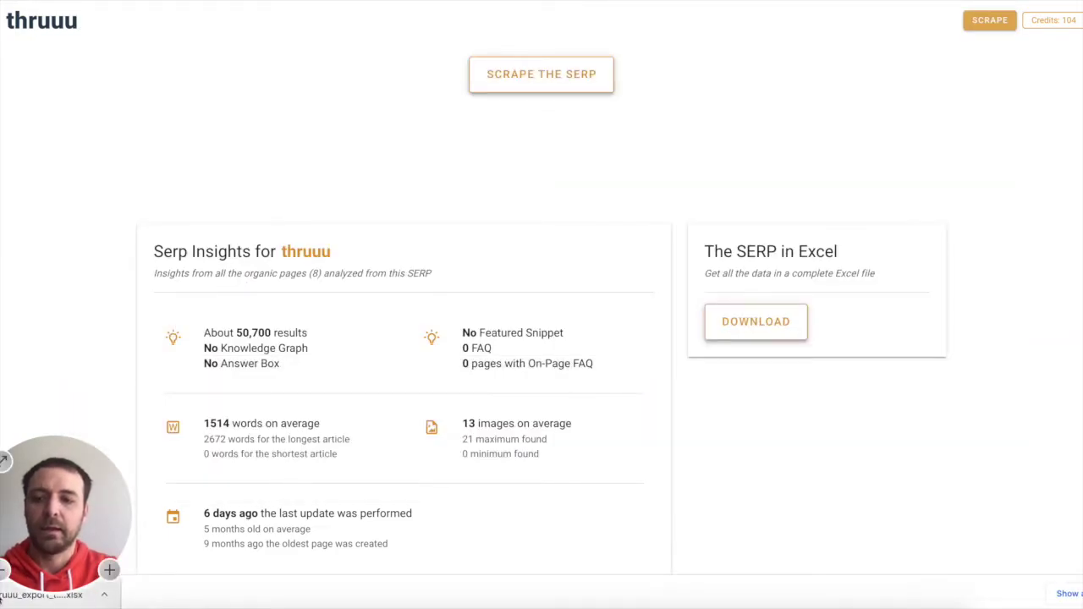
left_click(3, 597)
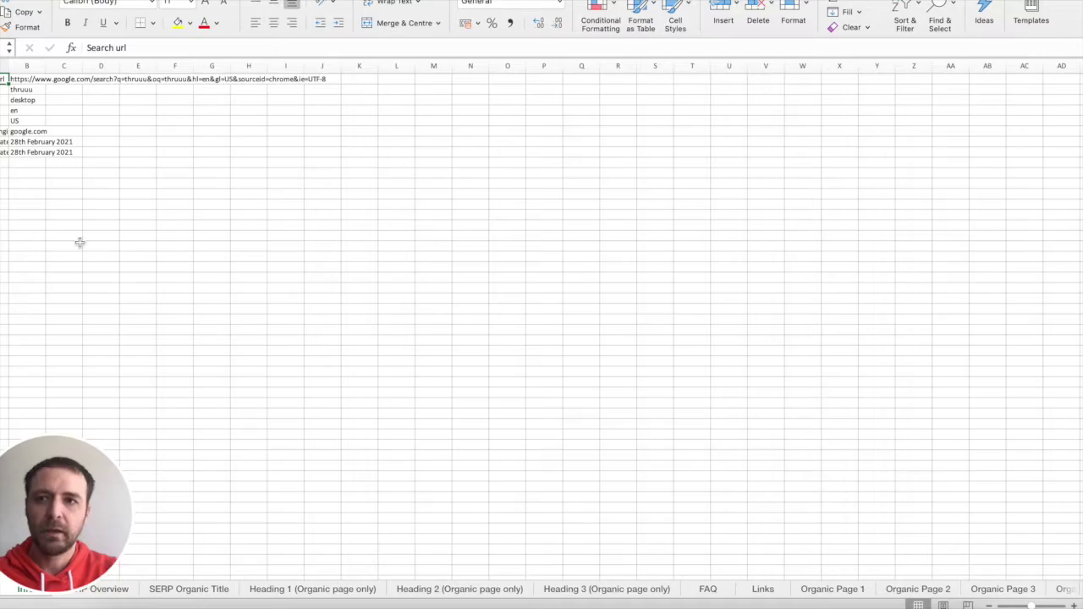
Step: Widen columns B to G on the SERP Overview sheet, from Organic Position to Meta Description
mouse_move(103, 482)
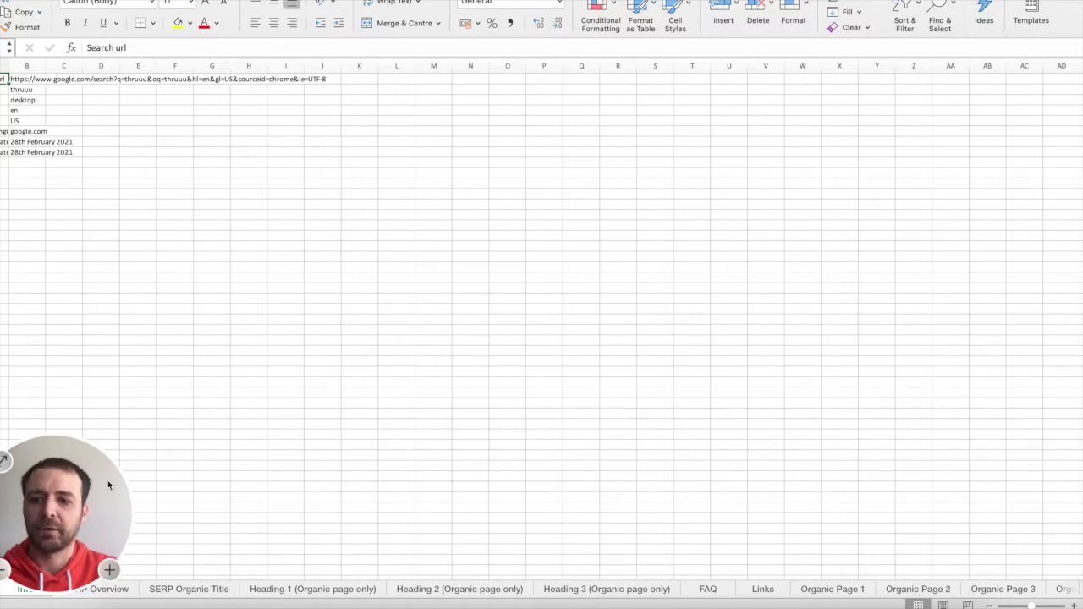
left_click(120, 592)
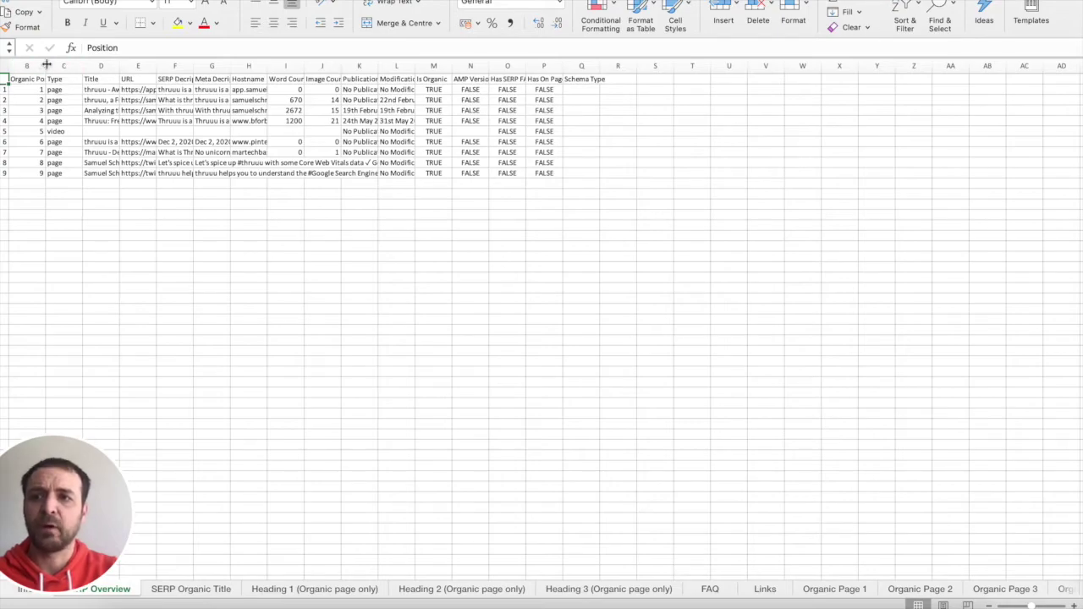
left_click_drag(47, 64, 135, 63)
left_click(97, 90)
left_click_drag(173, 65, 531, 66)
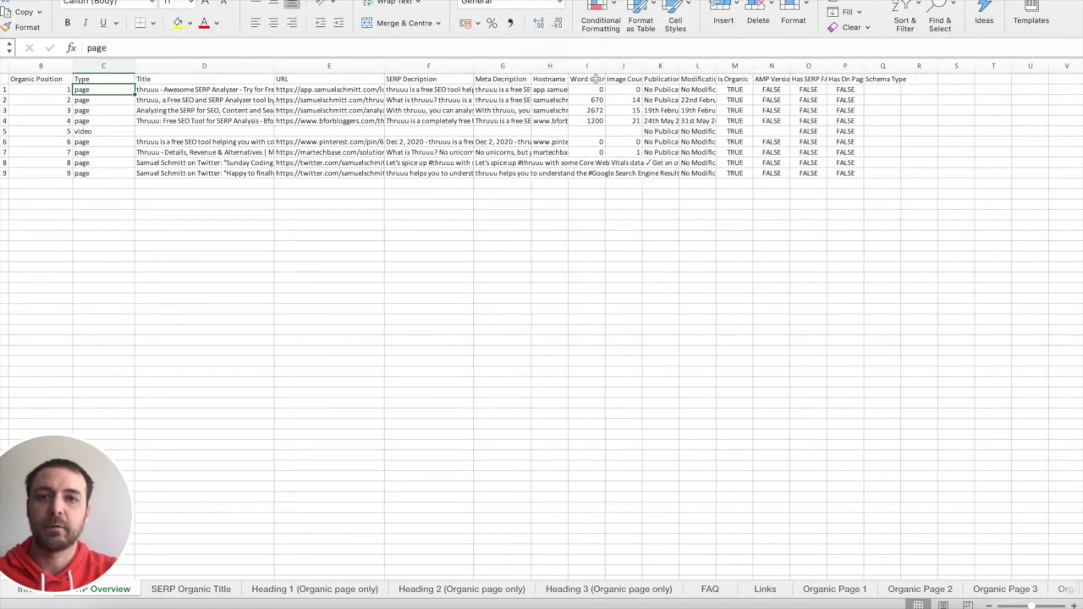
Step: Examine the SERP Overview column headers one by one, from Hostname to Schema Type
left_click(549, 78)
key("Right")
key("Right")
key("Right")
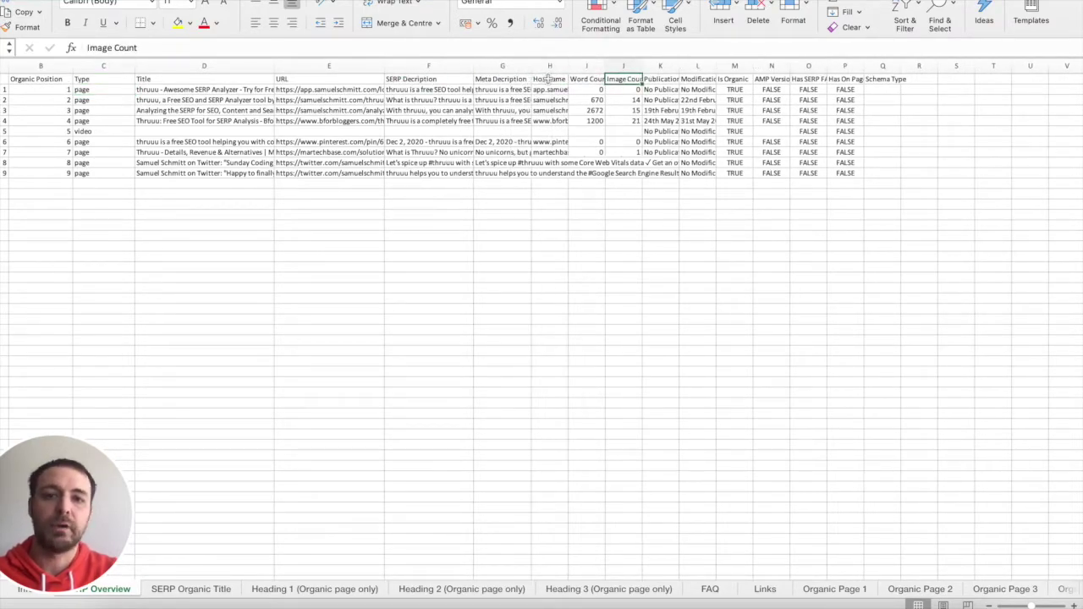
key("Right")
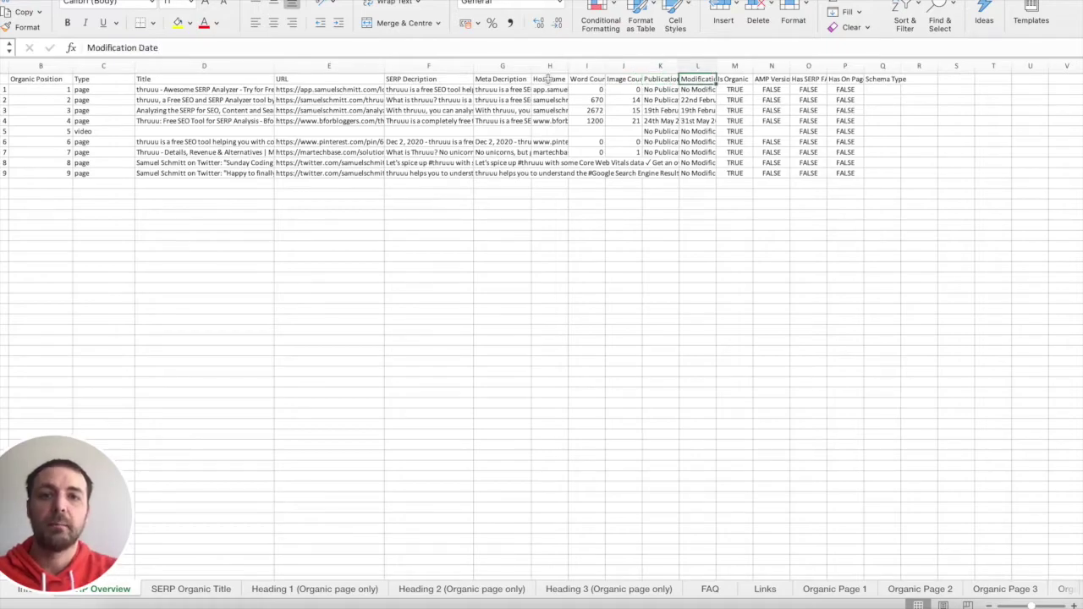
key("Right")
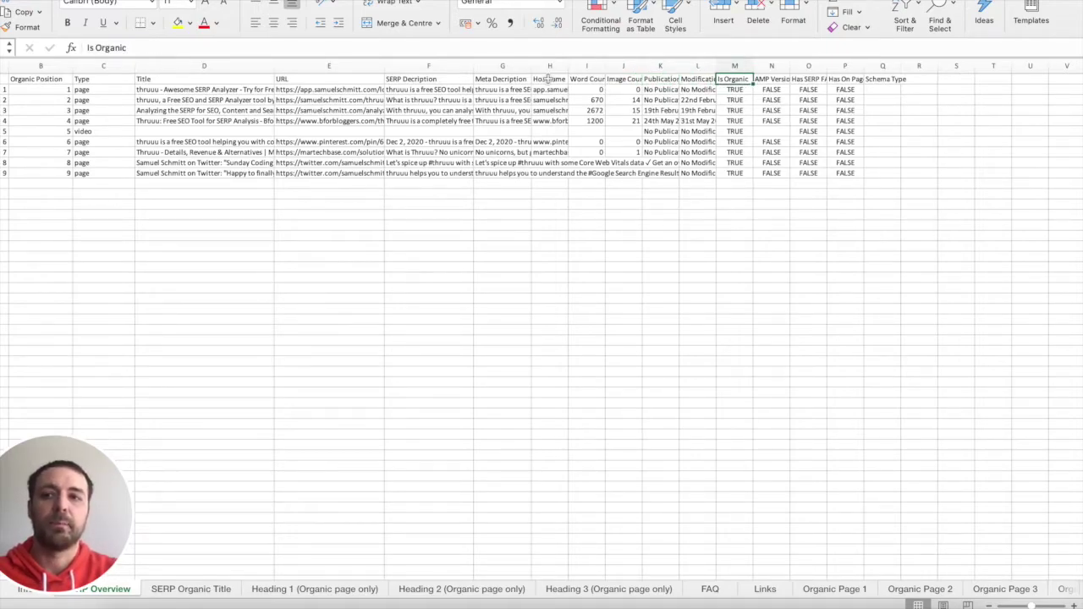
key("Right")
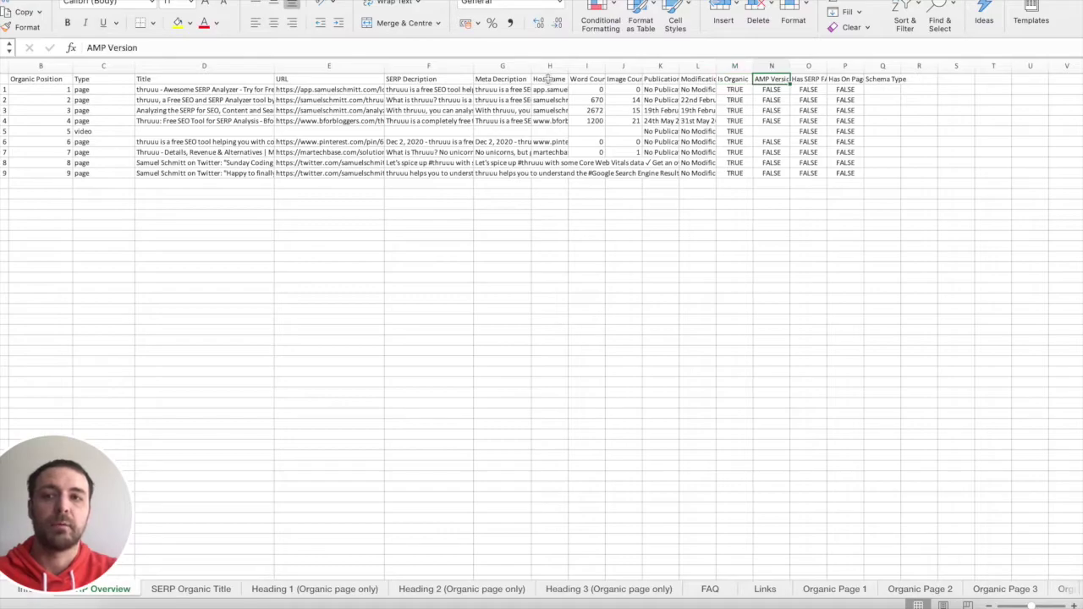
key("Right")
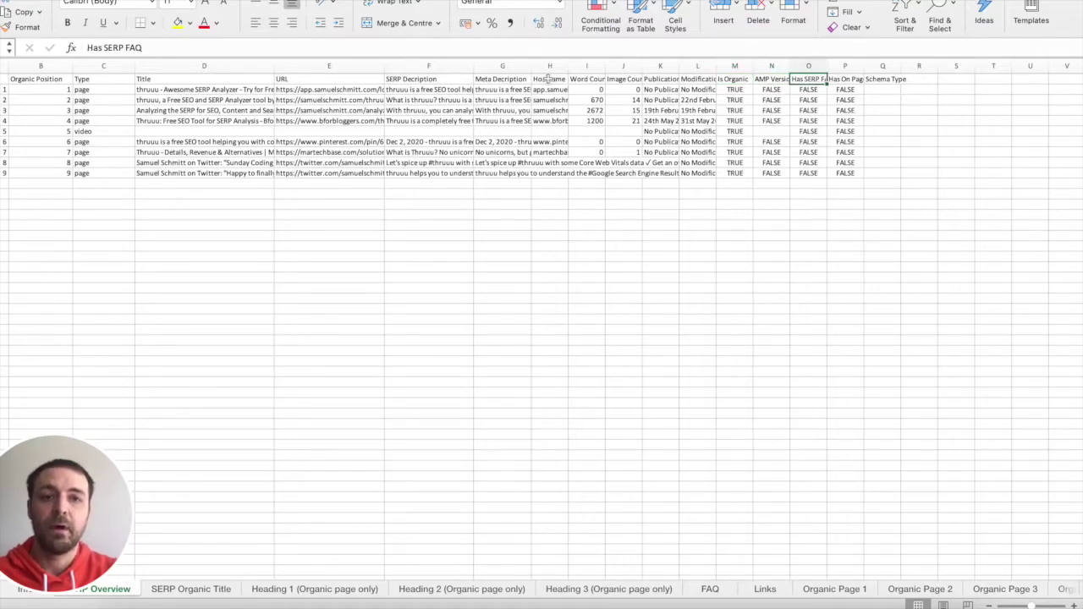
key("Right")
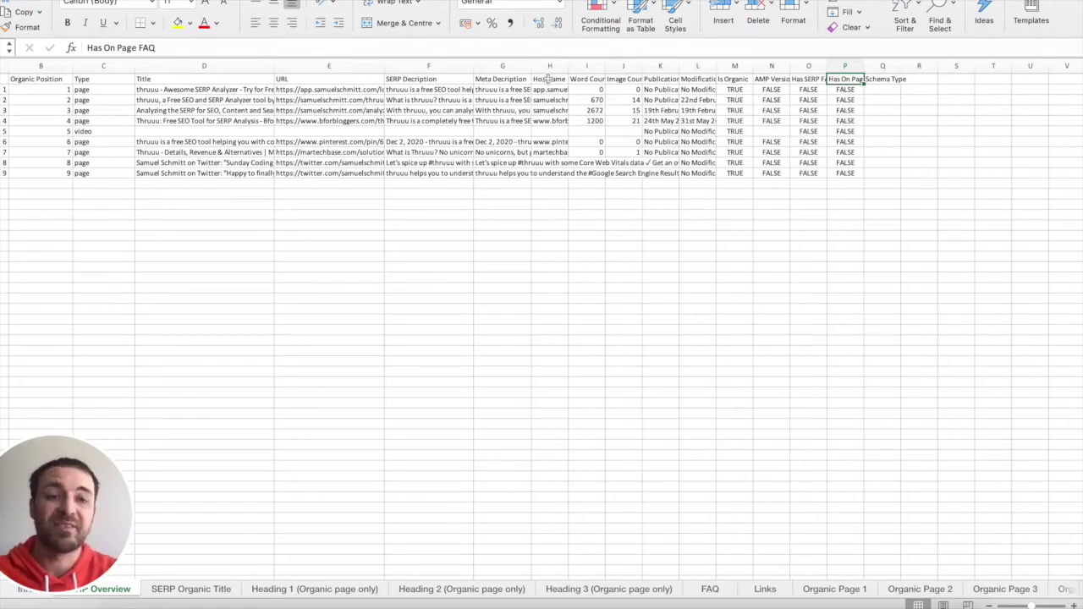
key("Right")
Step: Check the Schema Type cells of all listed results on the SERP Overview sheet
key("Down")
key("Down")
key("Down")
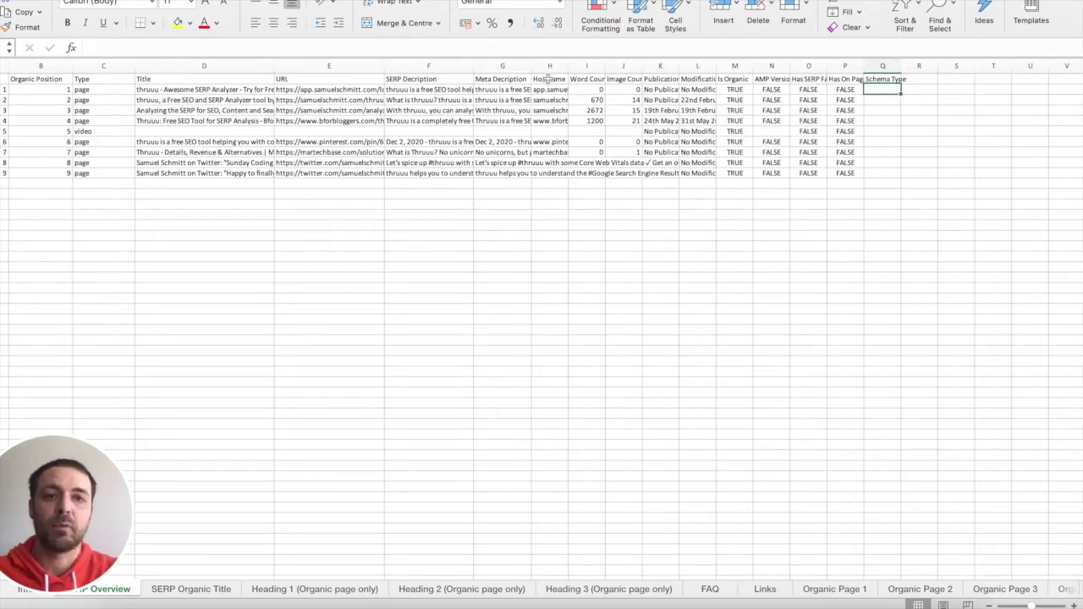
key("Down")
key("Down")
key("Down")
key("Down")
key("Down")
key("Up")
key("Up")
key("Up")
key("Up")
key("Up")
key("Up")
key("Up")
key("Up")
key("Down")
key("Down")
key("Down")
key("Down")
key("Down")
key("Down")
key("Down")
key("Down")
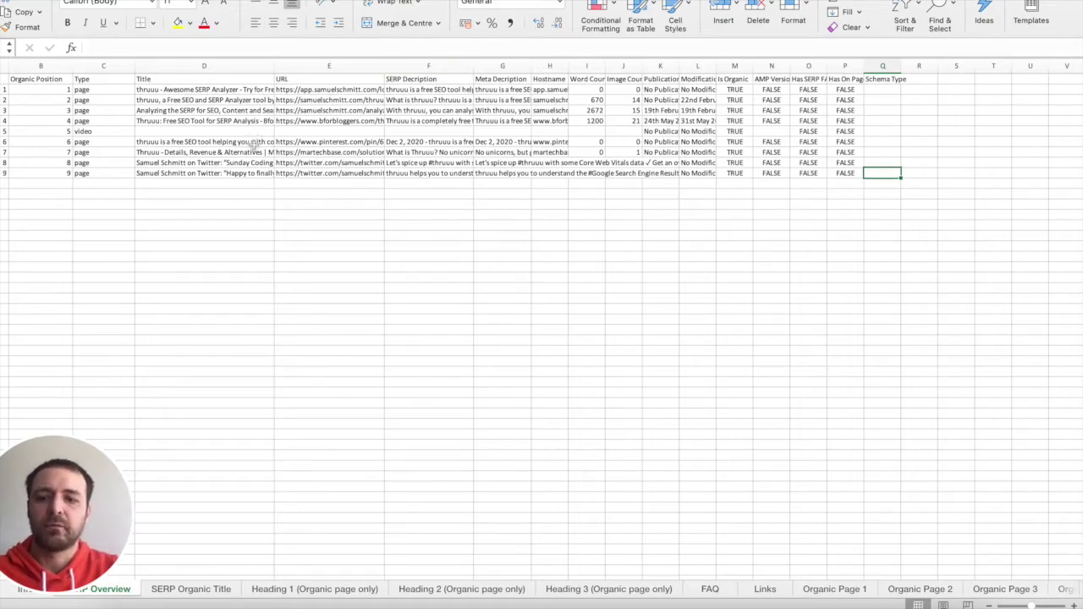
Step: Widen the Title column on the SERP Organic Title sheet and look over the titles in B2:B9
left_click(186, 591)
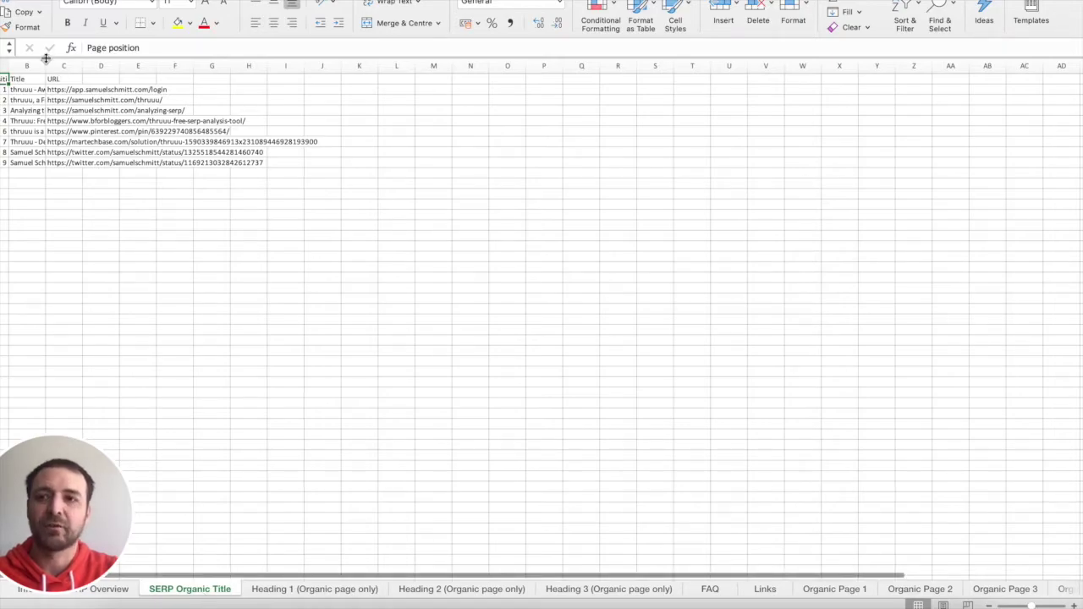
left_click_drag(47, 65, 148, 75)
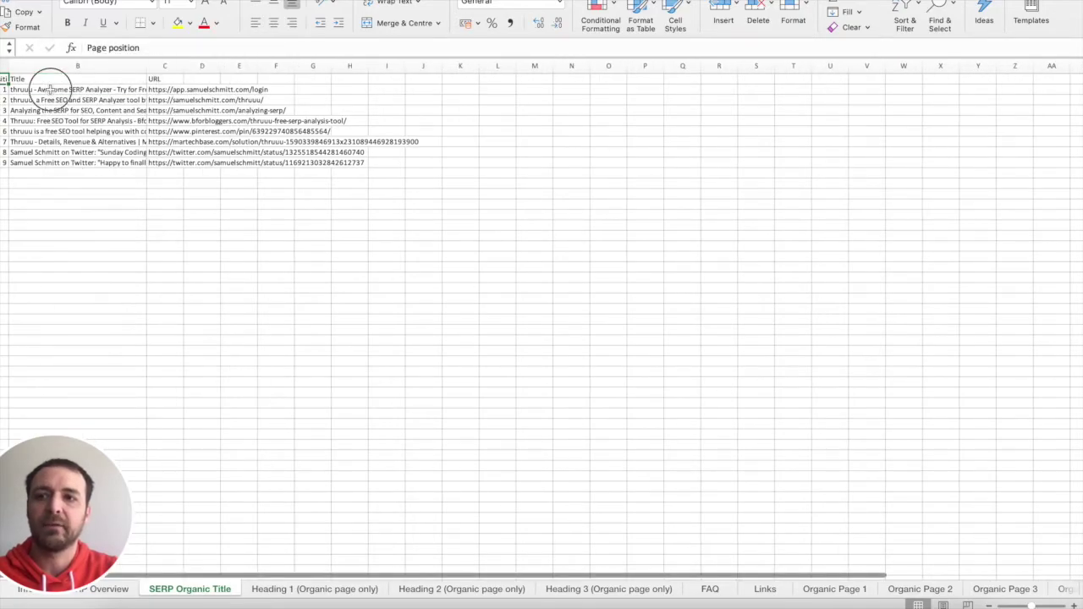
left_click_drag(48, 89, 45, 164)
left_click(96, 207)
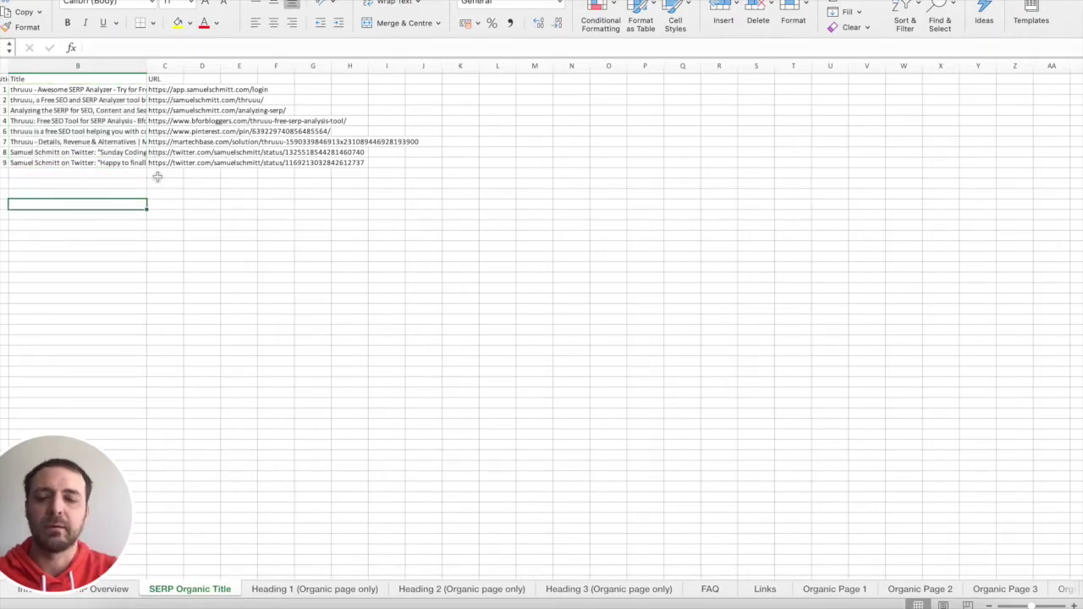
Step: Widen the H1 column on the Heading 1 (Organic page only) sheet and select the headings in B2:B9
left_click(282, 590)
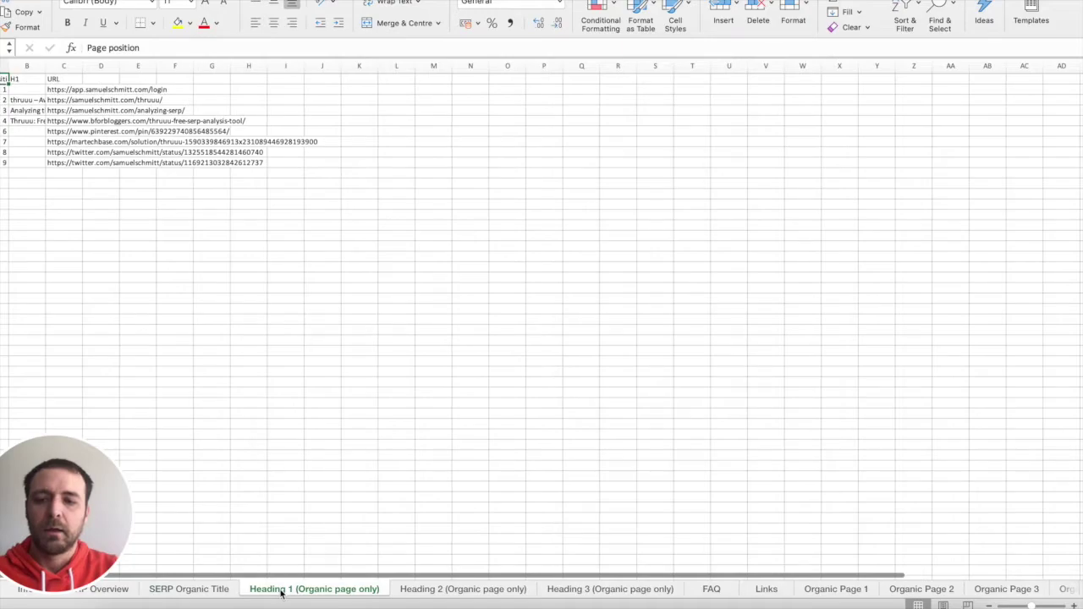
left_click_drag(46, 66, 123, 66)
left_click_drag(68, 88, 59, 161)
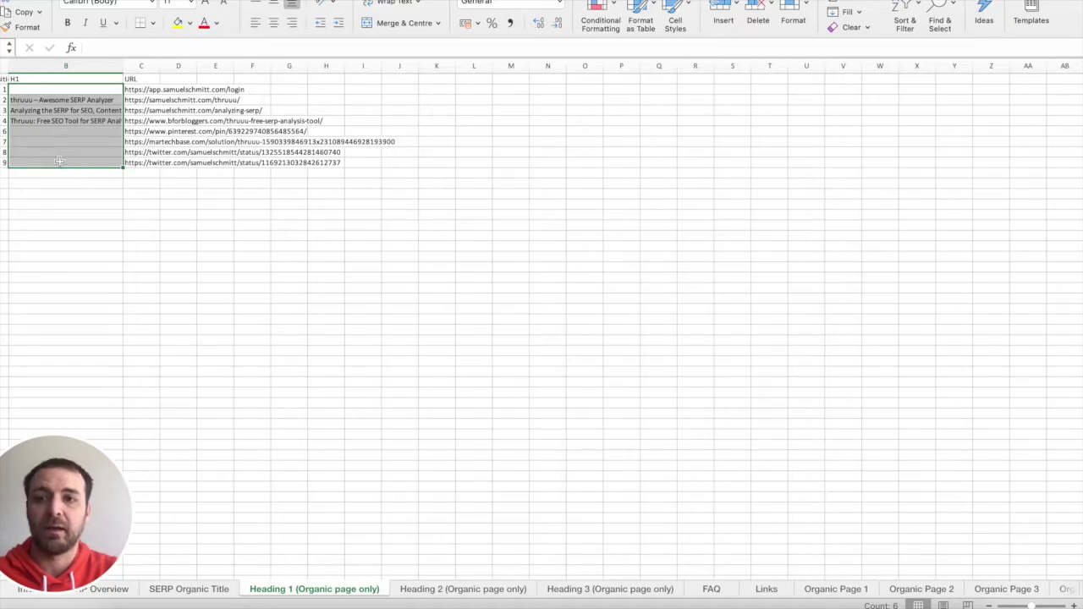
Step: Widen the H2 column on the Heading 2 (Organic page only) sheet and look over the positions, headings and URLs of the page at position 2
left_click(453, 593)
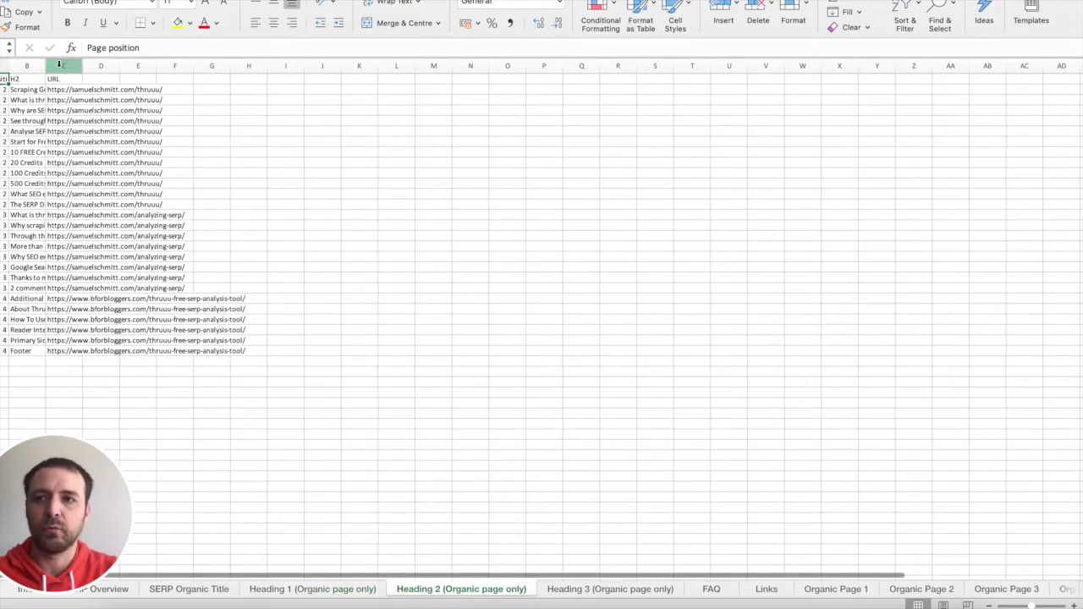
left_click_drag(46, 64, 177, 64)
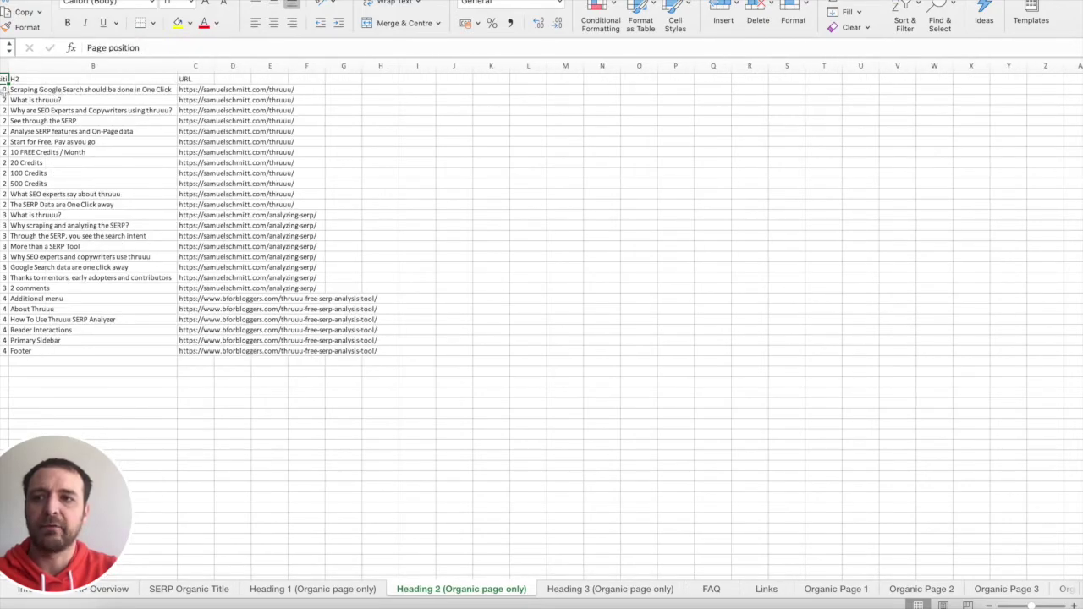
left_click_drag(4, 89, 5, 206)
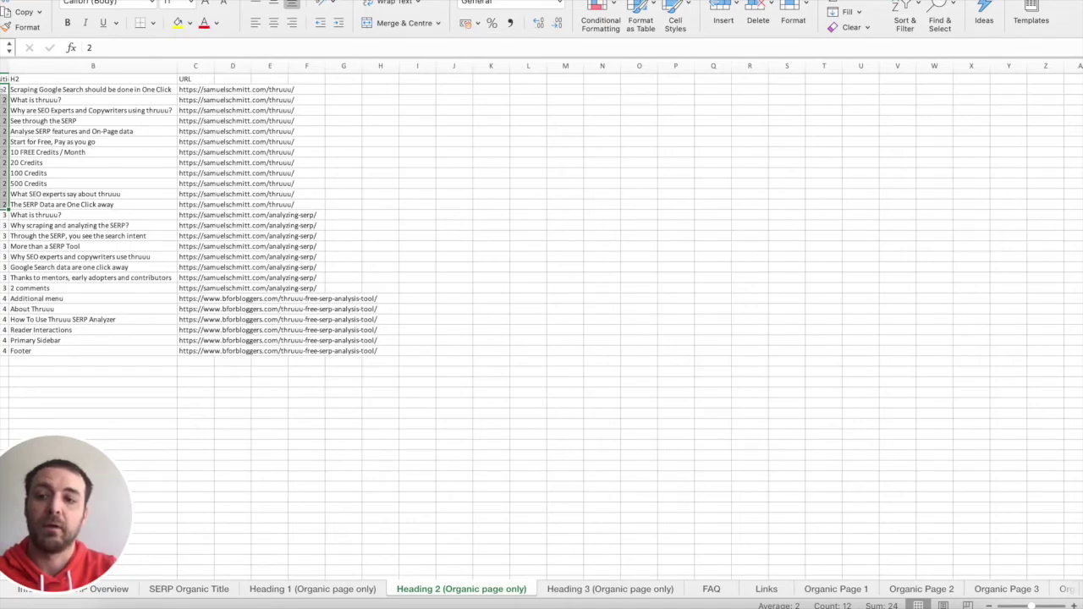
left_click_drag(55, 89, 38, 189)
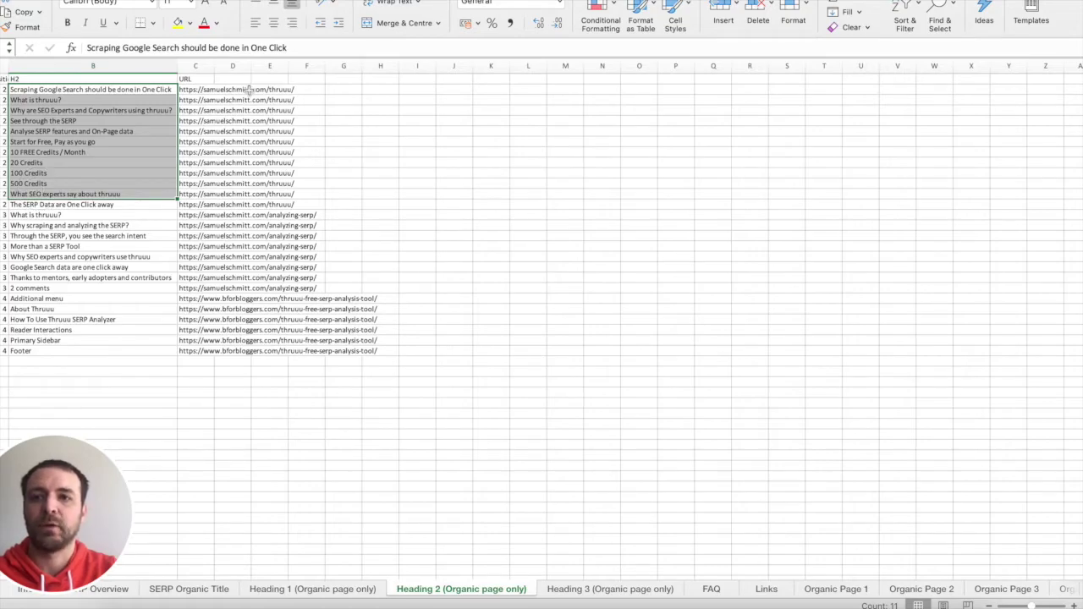
left_click_drag(249, 90, 235, 174)
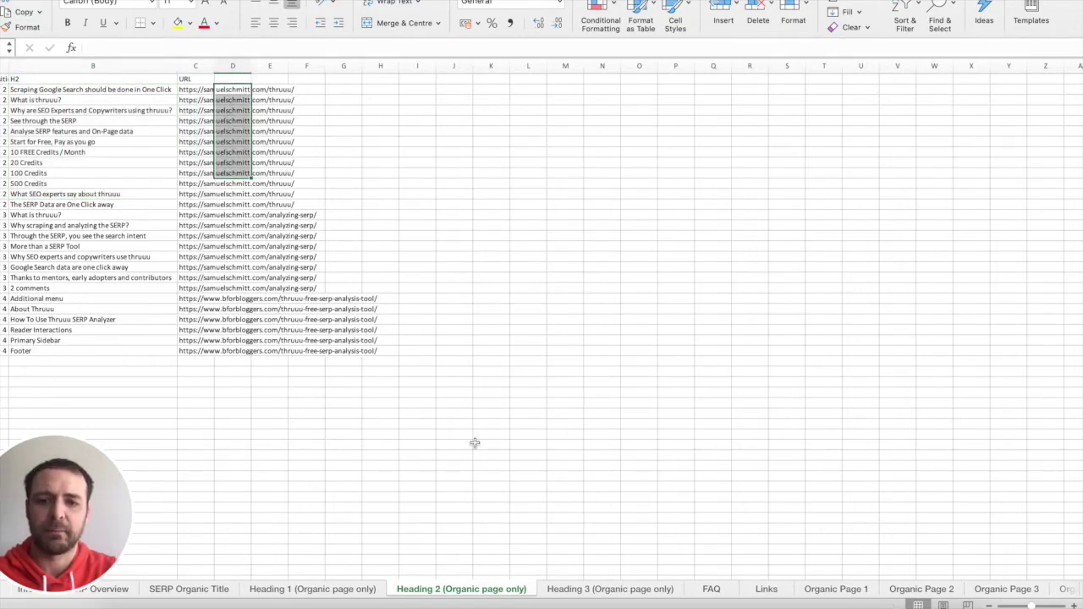
Step: Look at the Heading 3 (Organic page only) sheet, and widen the Page position column on the FAQ sheet
left_click(611, 589)
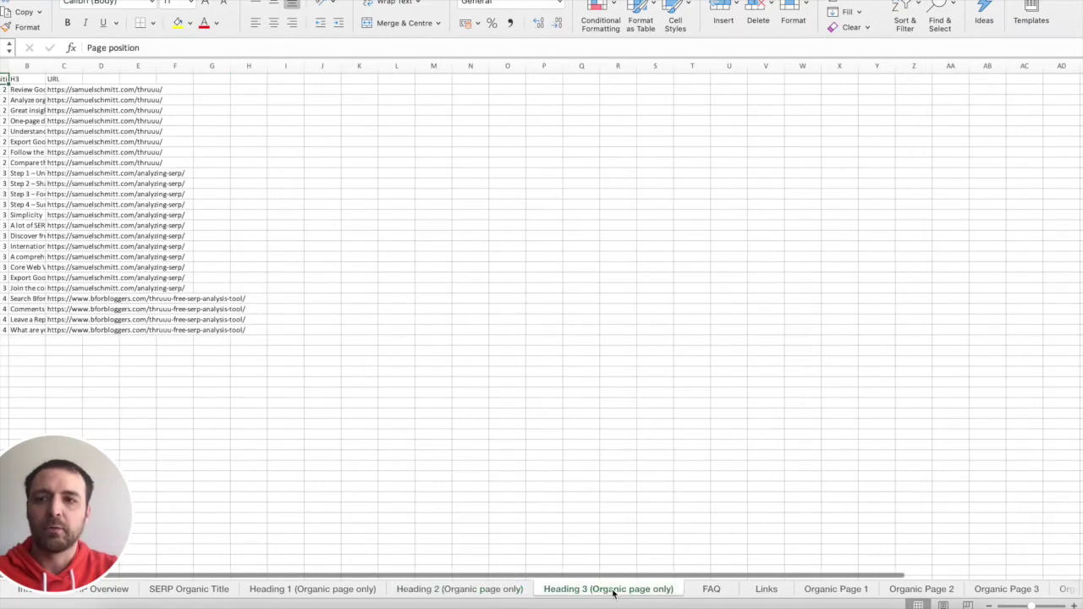
left_click(712, 590)
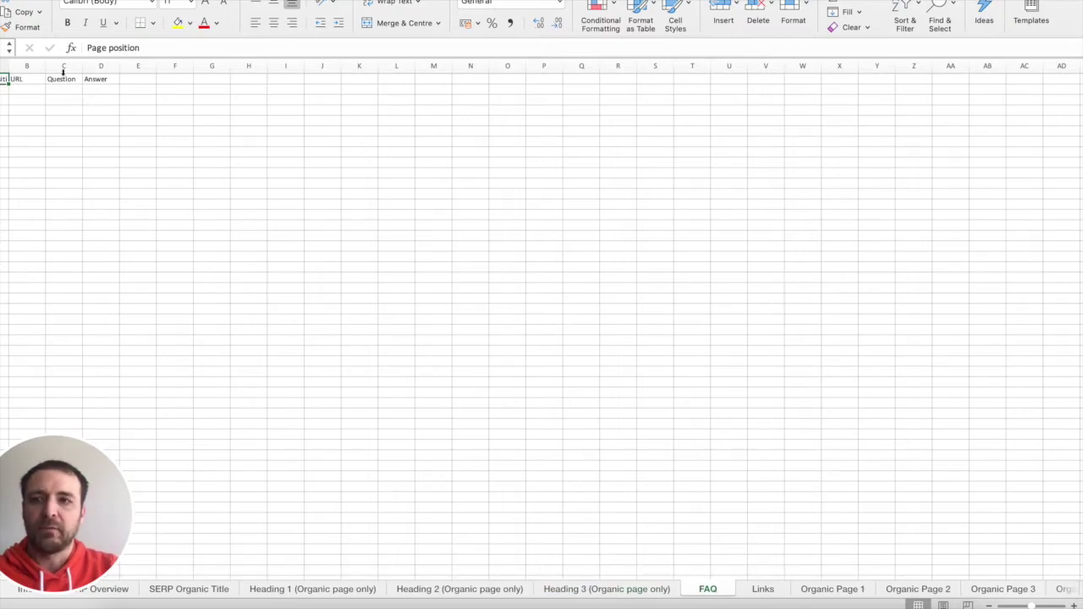
left_click_drag(10, 66, 45, 66)
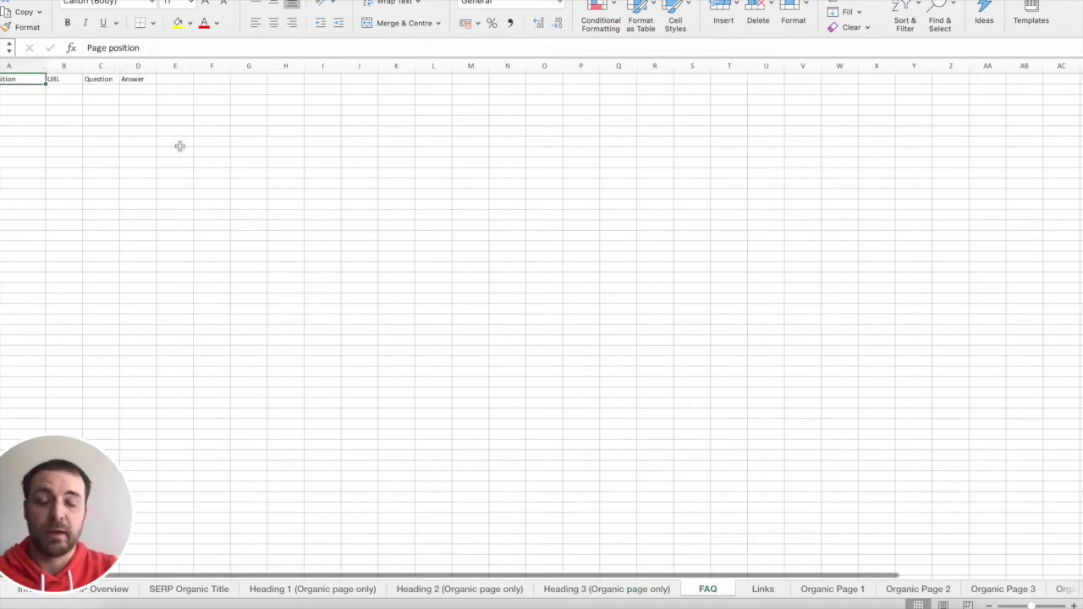
Step: Widen the Page URL column on the Links sheet and check the first link's Is Outbound cell
left_click(761, 591)
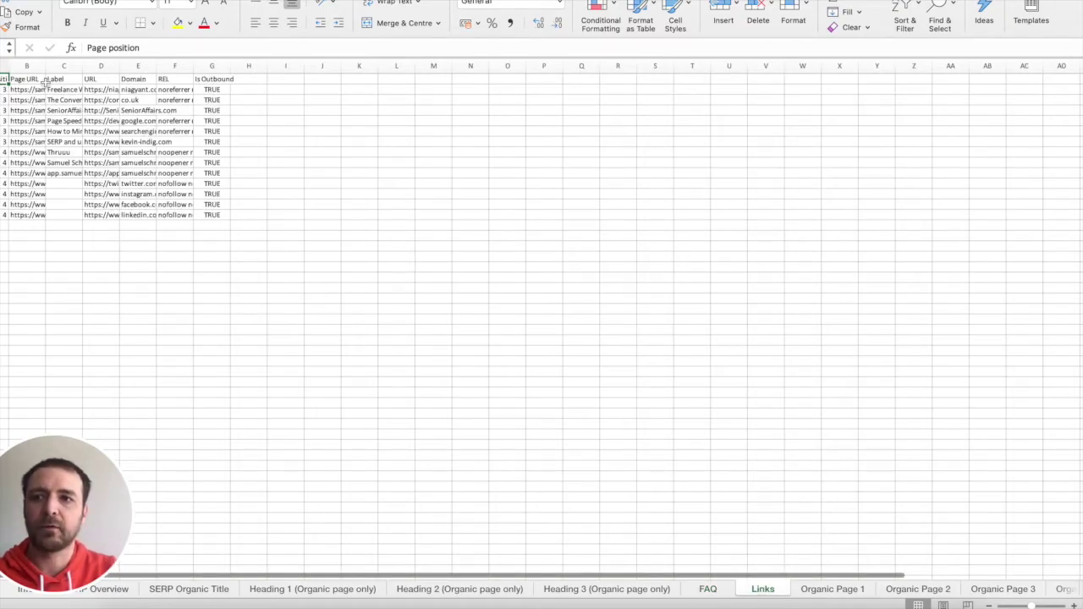
left_click_drag(42, 66, 108, 66)
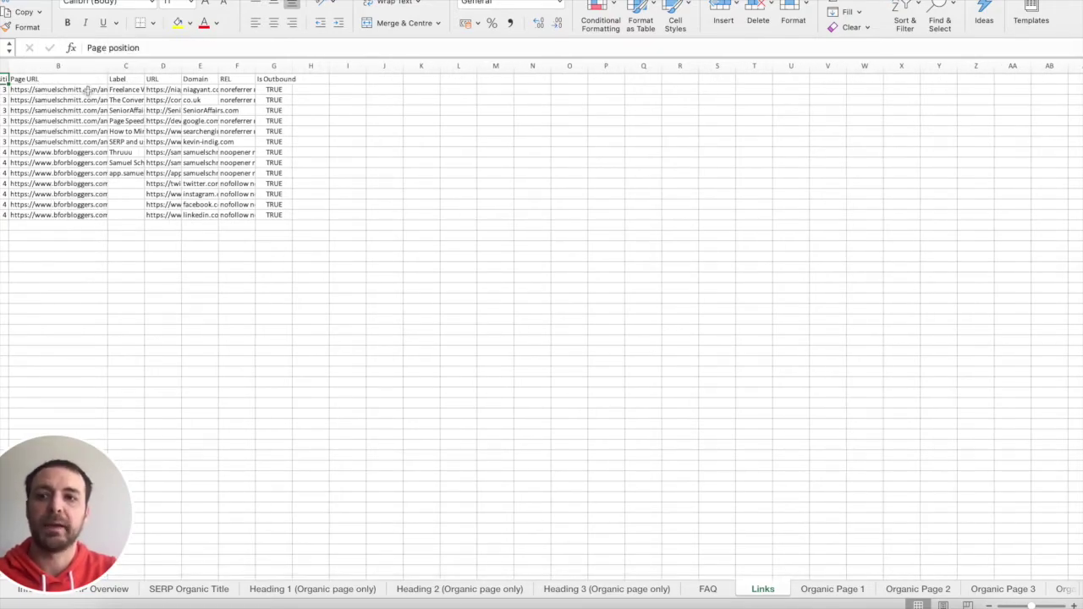
left_click(281, 90)
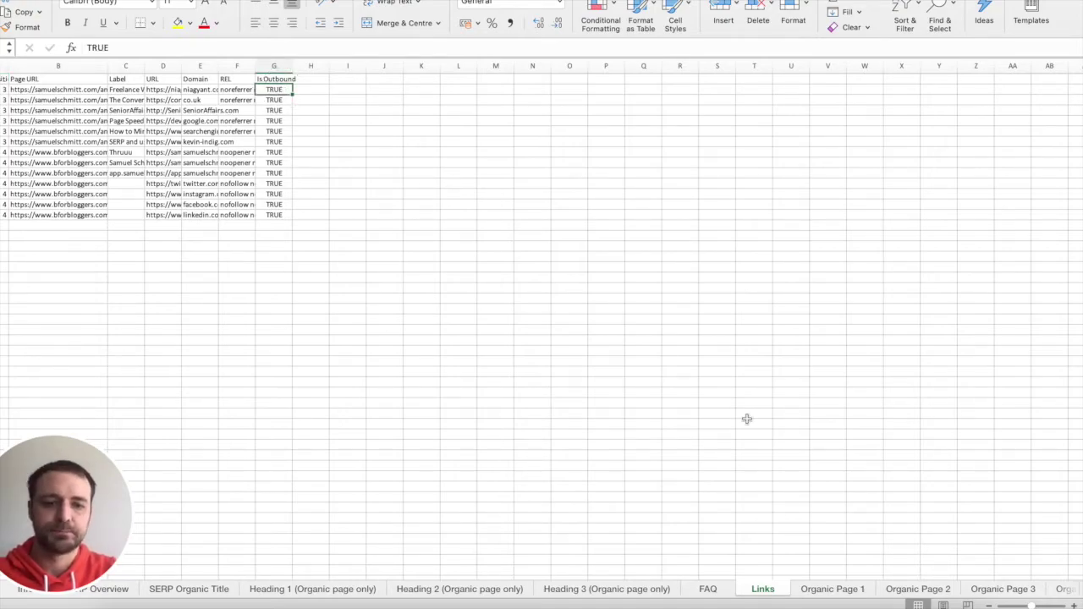
Step: Widen column A on the Organic Page 1 sheet to 27.67 and go through its field labels one by one, from Organic Position to lang
left_click(822, 591)
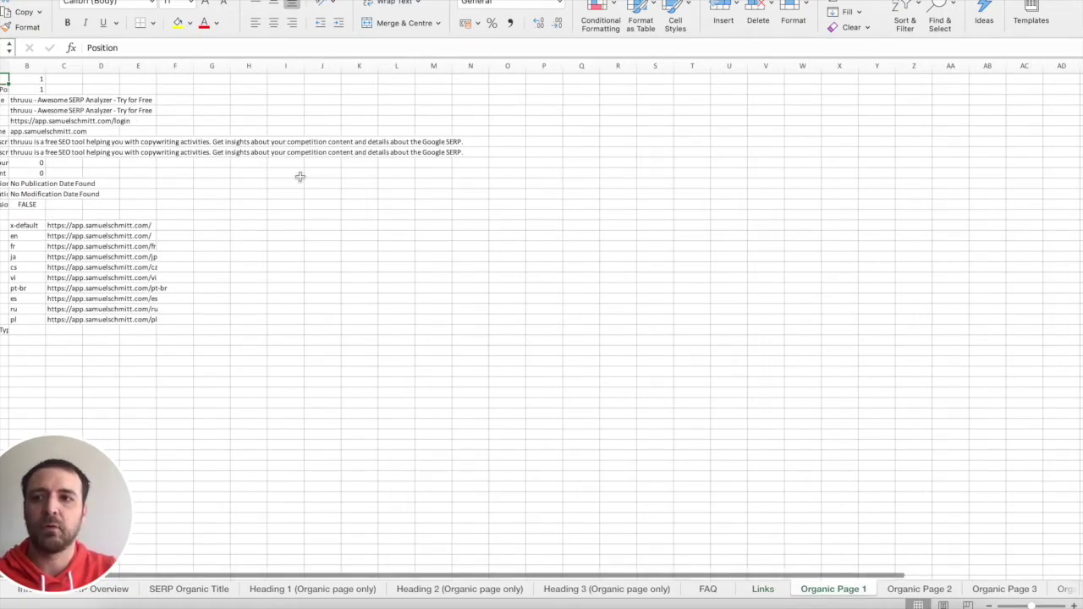
left_click_drag(10, 66, 91, 72)
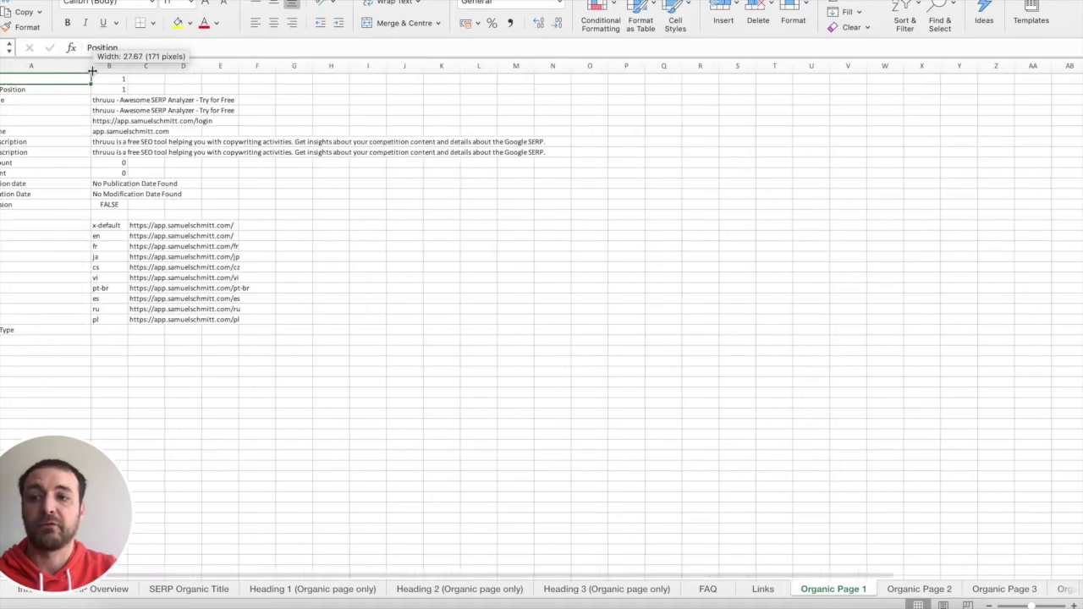
left_click(63, 89)
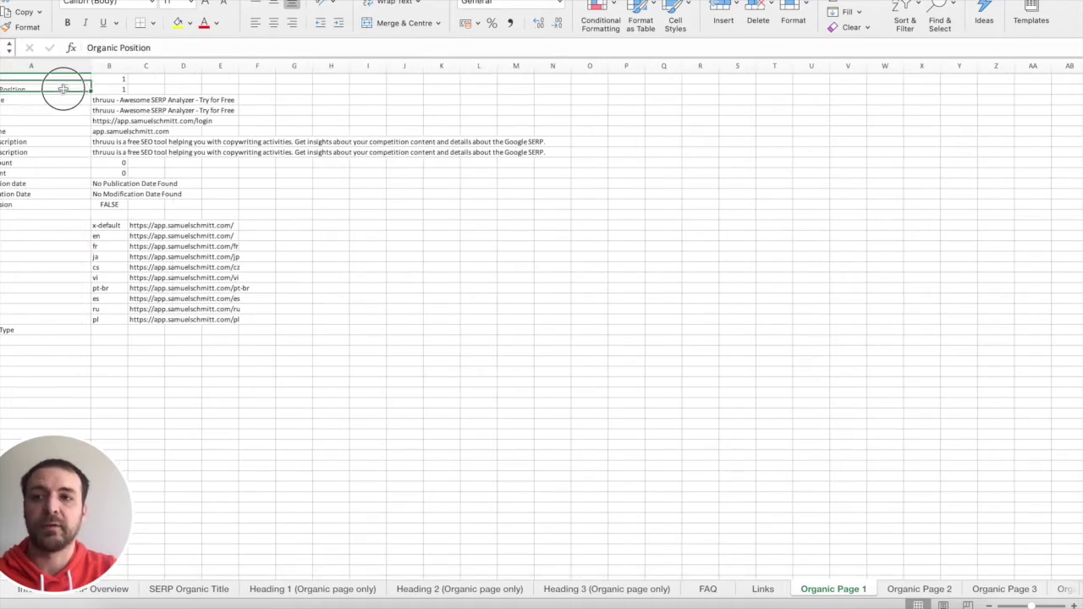
key("Down")
key("Down")
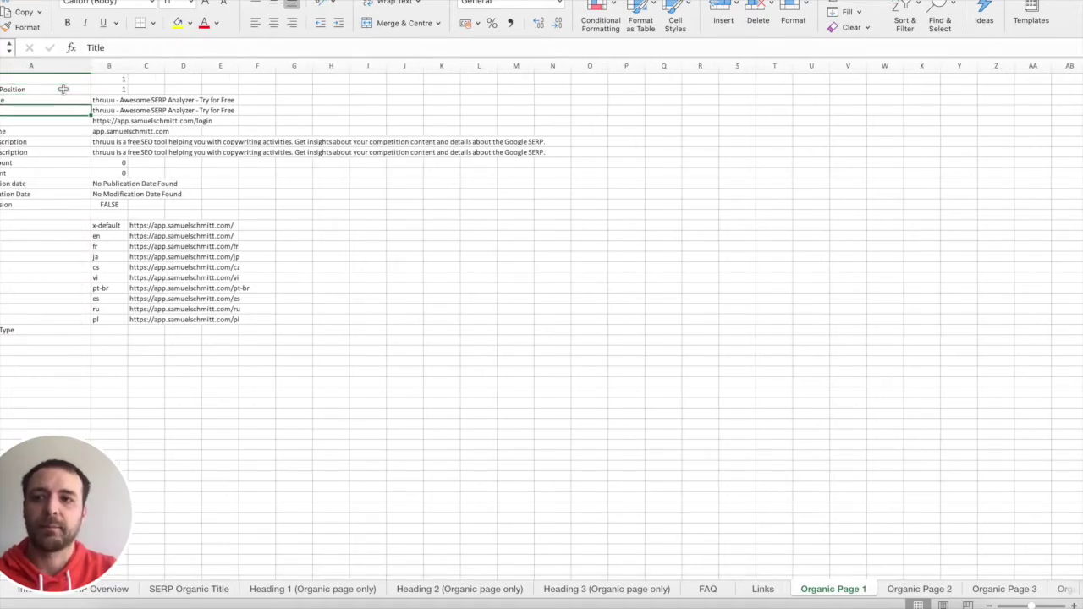
key("Down")
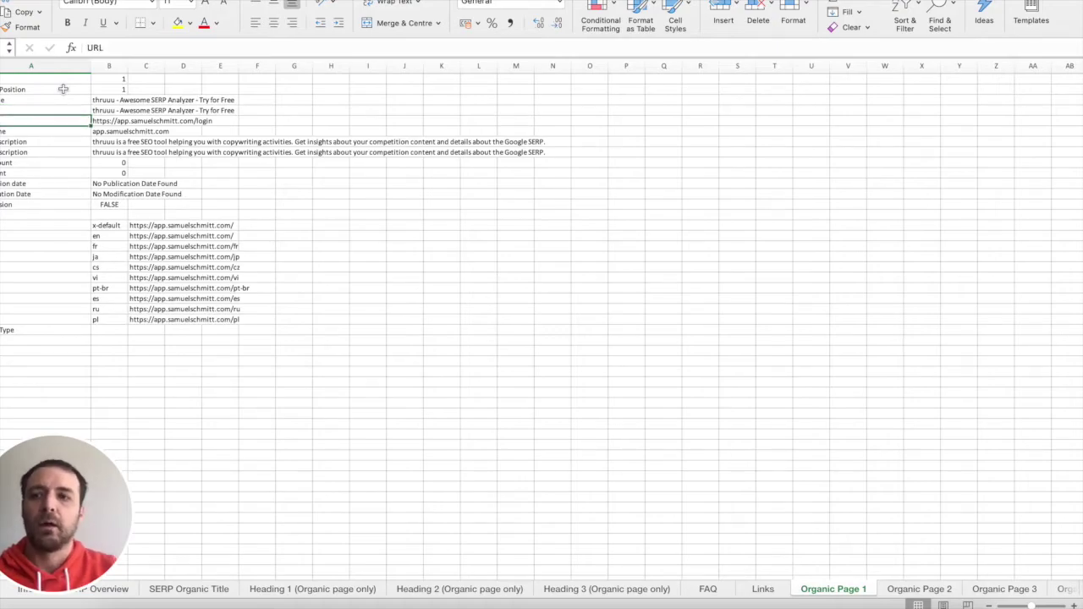
key("Down")
key("Down")
key("Down")
key("Down")
key("Down")
key("Down")
key("Down")
key("Down")
key("Down")
key("Down")
key("Down")
key("Down")
key("Down")
key("Down")
key("Down")
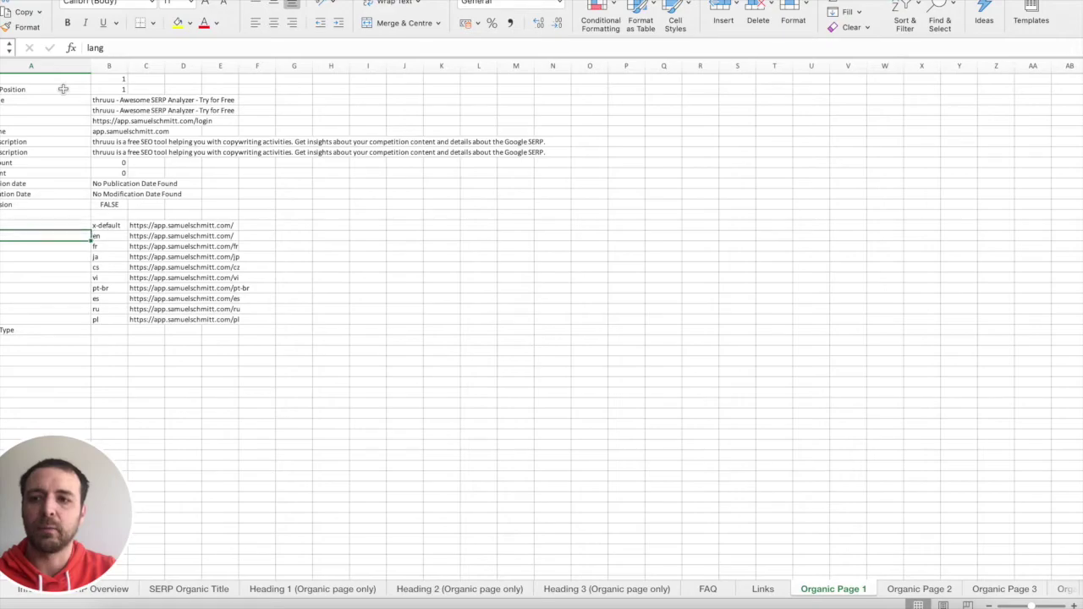
key("Up")
key("Up")
key("Up")
key("Up")
key("Up")
key("Up")
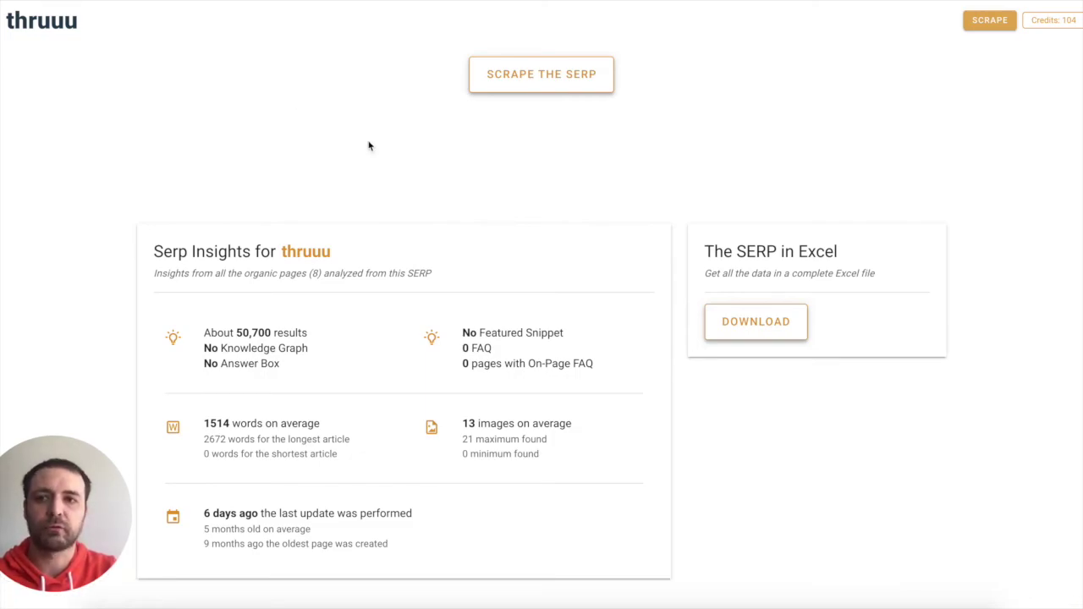
Step: Switch back to thruuu and open the scraping history to look through the previously scraped keywords
scroll(368, 145, "up", 1)
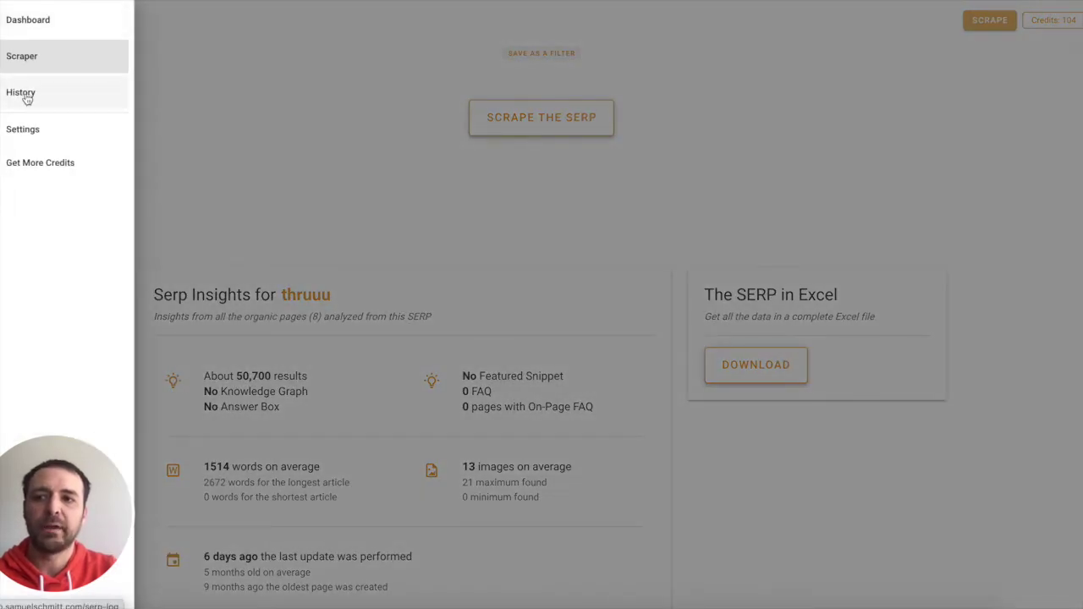
left_click(25, 96)
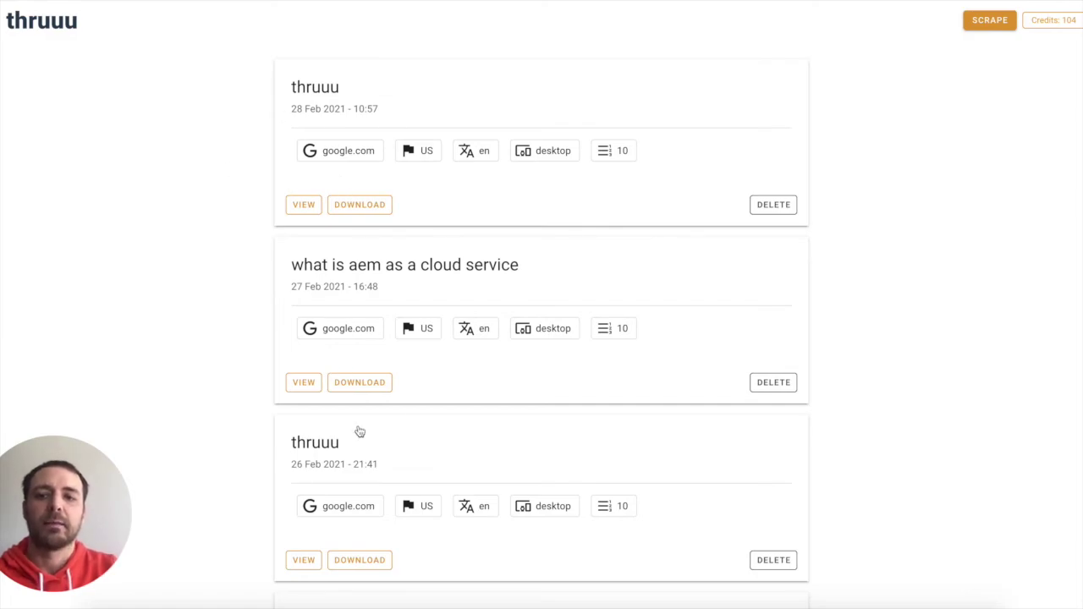
scroll(448, 261, "down", 3)
scroll(448, 261, "up", 4)
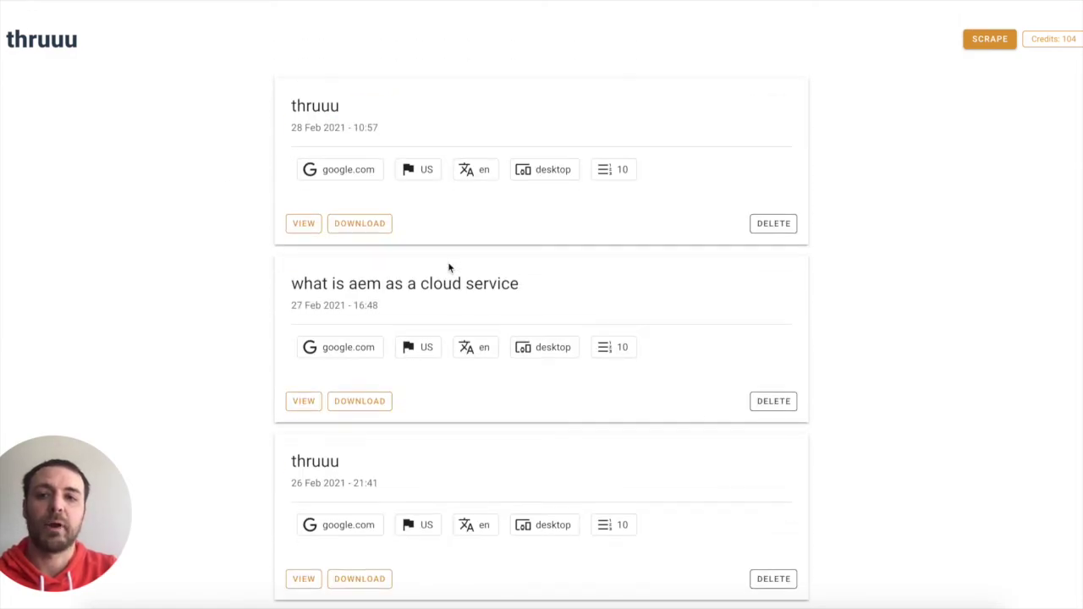
Step: Start downloading the Excel export of the "what is aem as a cloud service" scrape from the history, but cancel the save
scroll(448, 267, "down", 1)
left_click(359, 386)
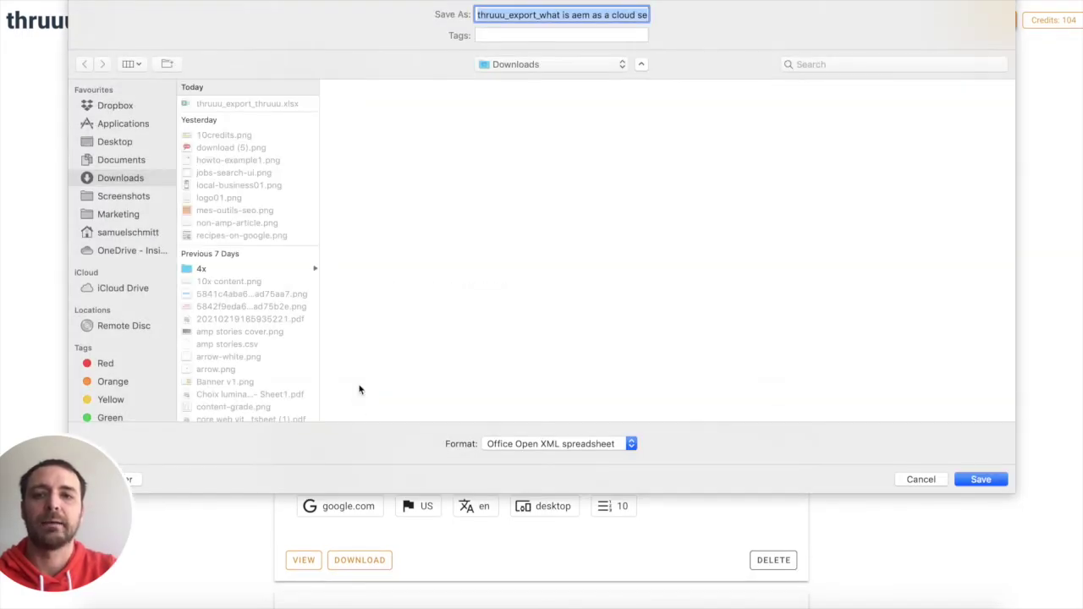
left_click(921, 480)
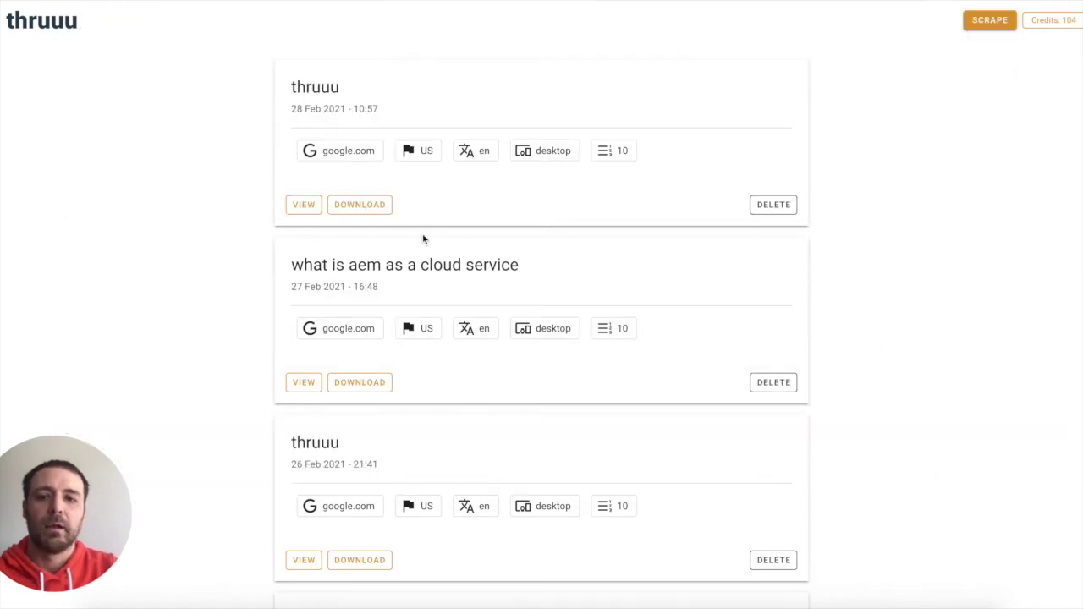